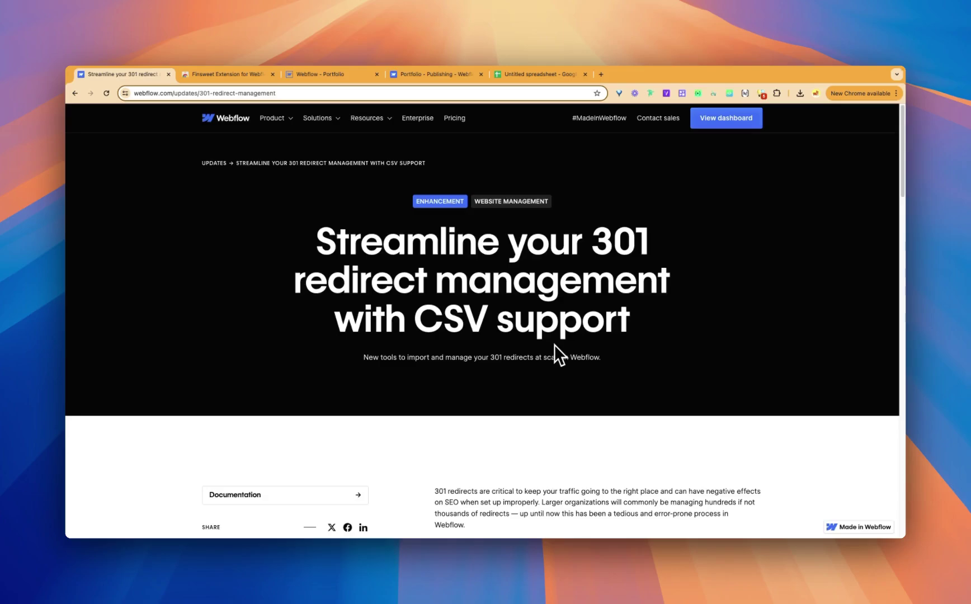
Switch to the 'Portfolio - Publishing - Webflow' tab to show the site's Publishing settings
left_click(438, 76)
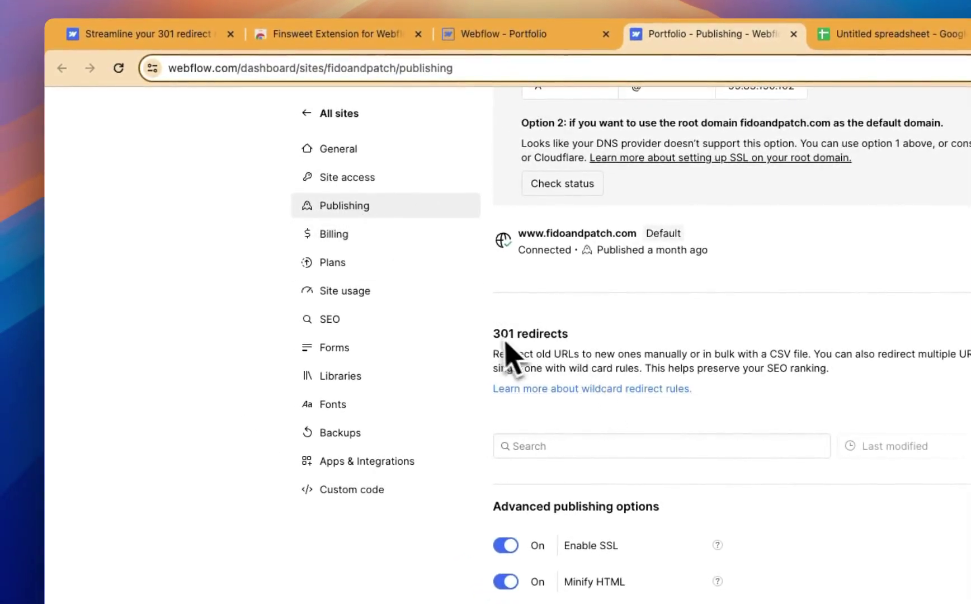
Highlight the 301 redirects heading text, then clear the highlight
left_click_drag(494, 334, 578, 338)
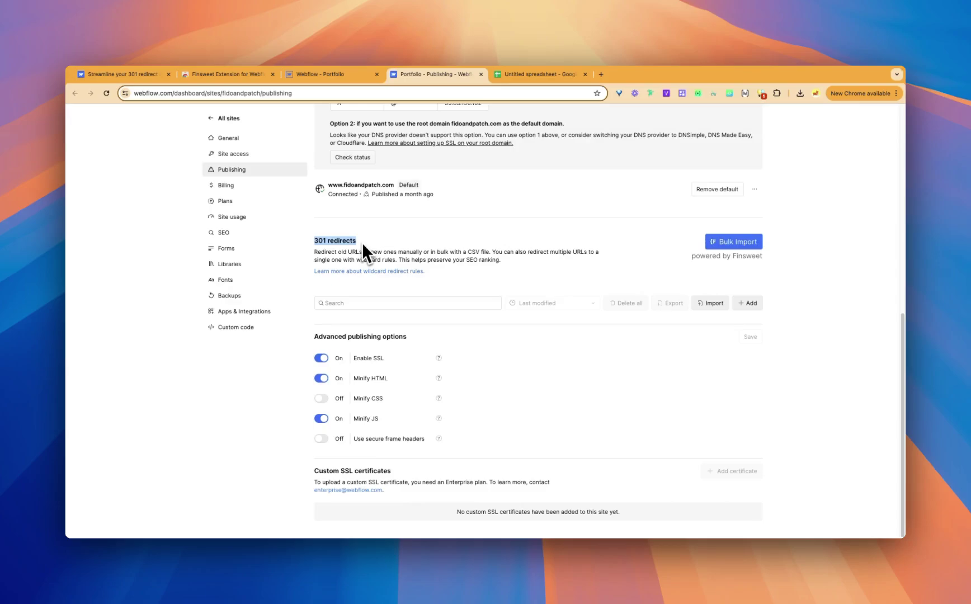
left_click(388, 232)
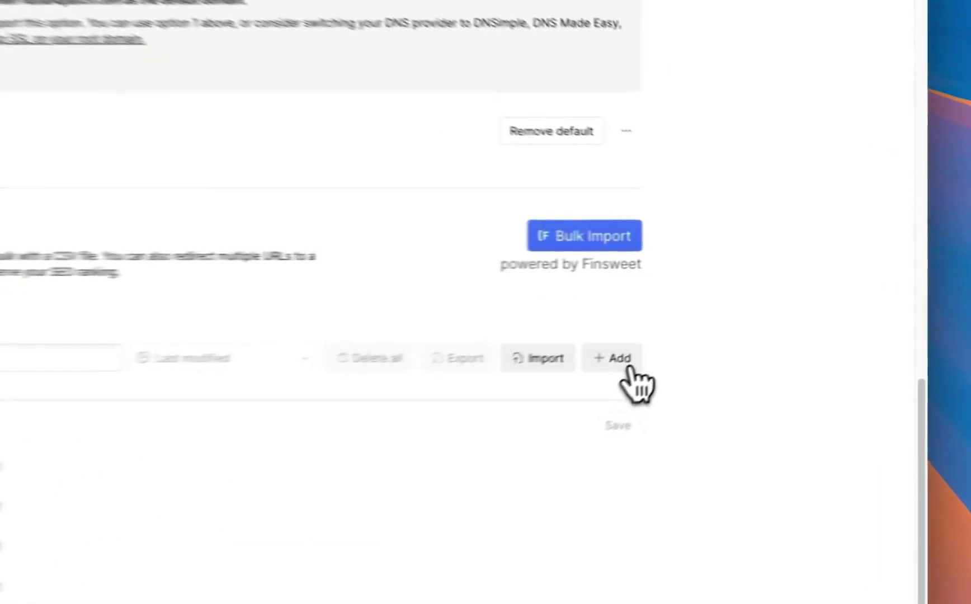
Add a 301 redirect from /about to /about-us and dismiss the publish reminder
left_click(752, 303)
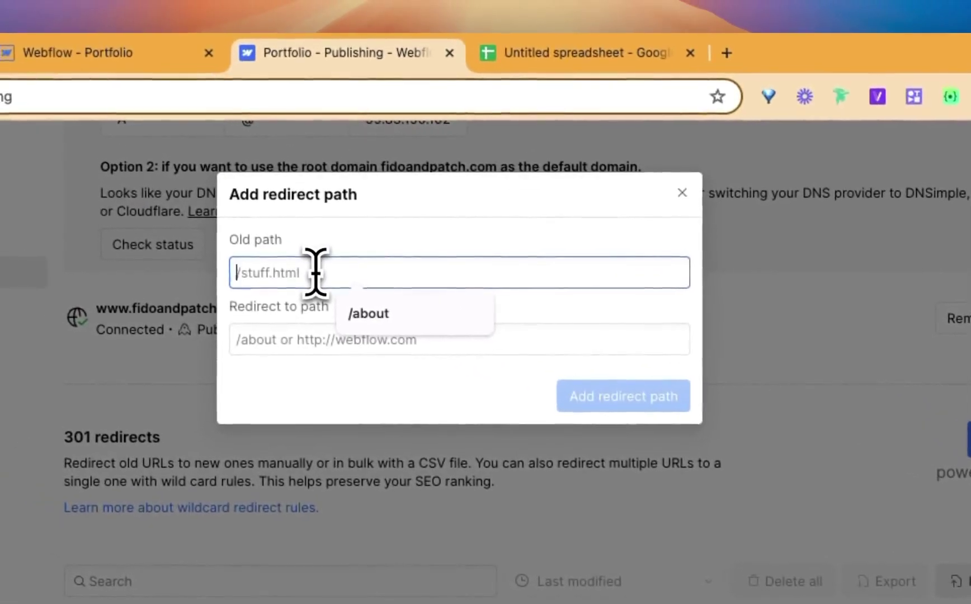
type("/abou")
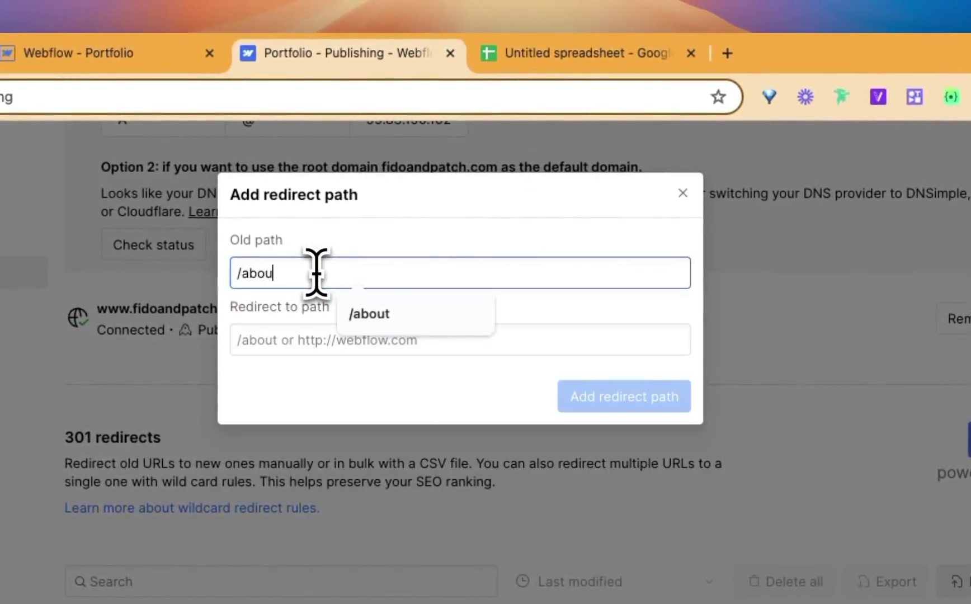
type("t")
left_click(302, 341)
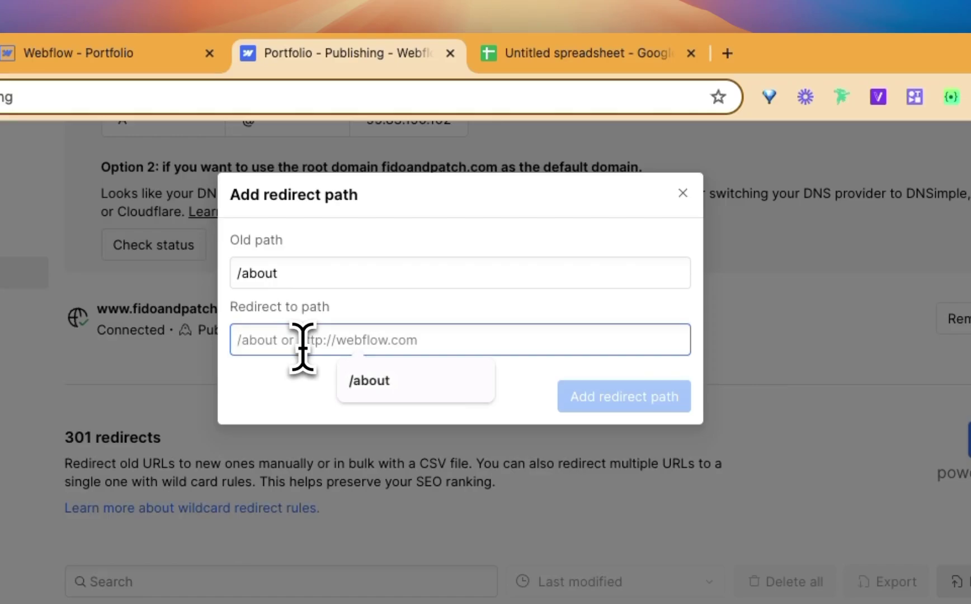
type("/about-us")
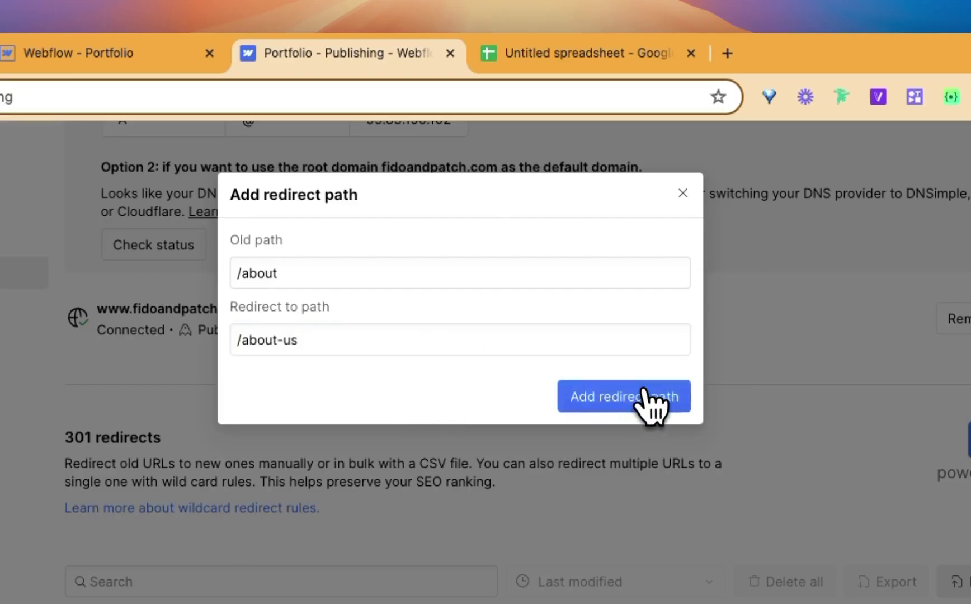
left_click(650, 407)
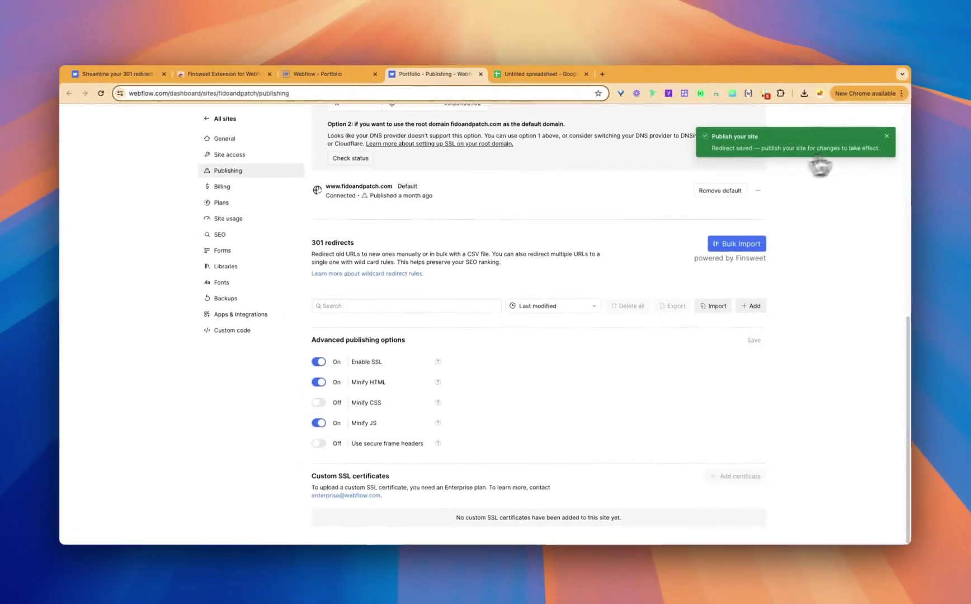
left_click(883, 136)
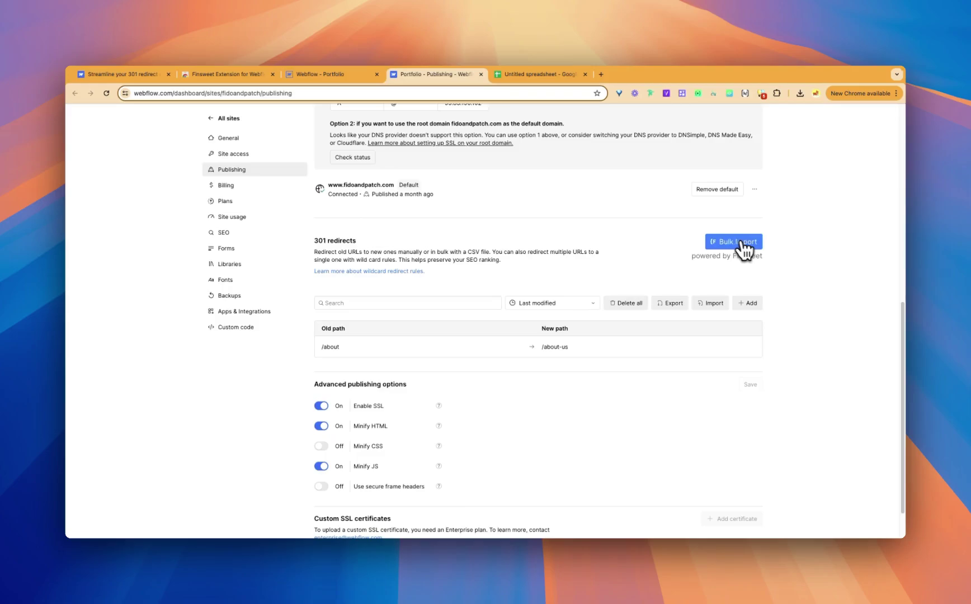
Download the .csv redirect template from Bulk Import and switch to the untitled spreadsheet
left_click(733, 242)
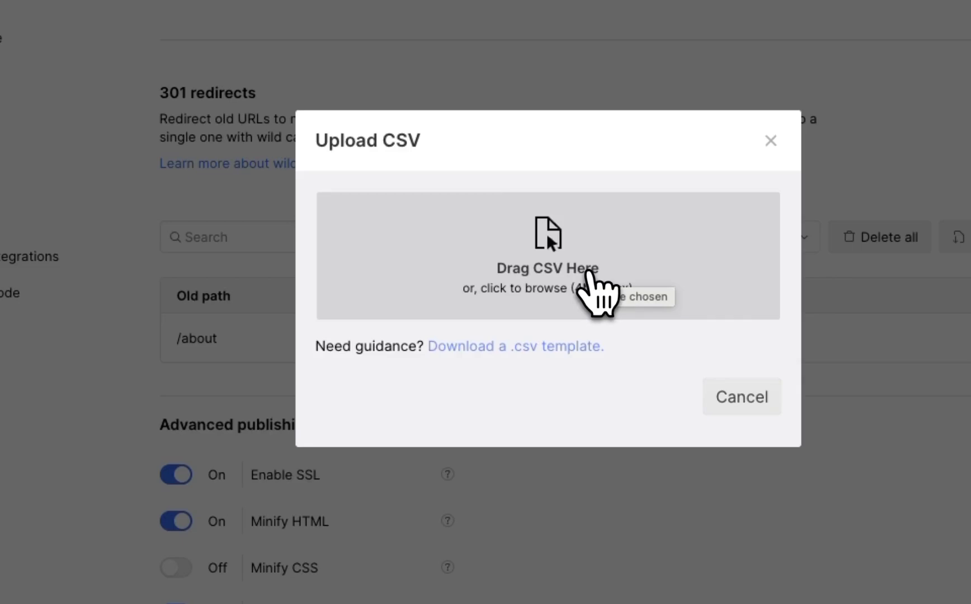
left_click(576, 347)
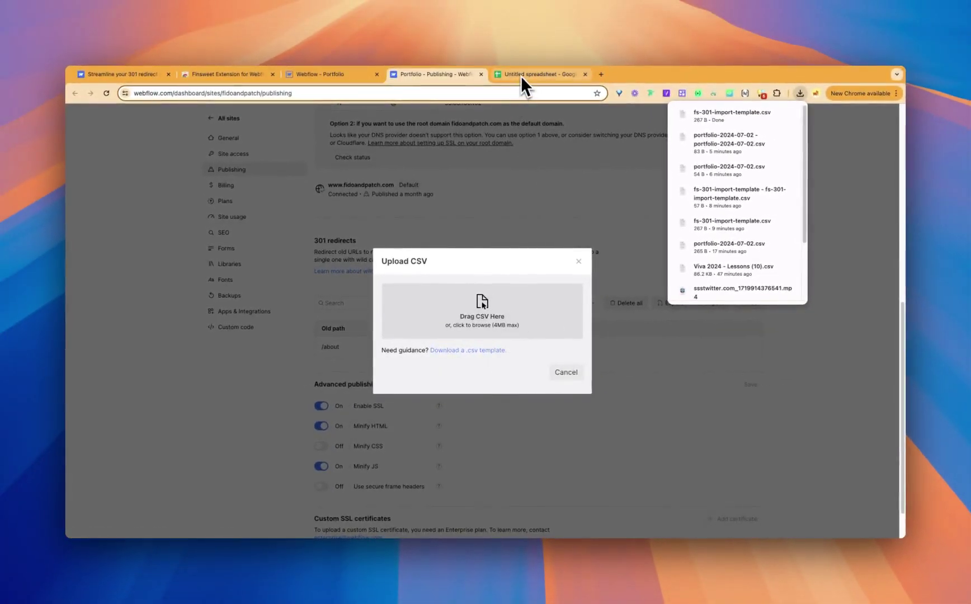
left_click(520, 76)
Import fs-301-import-template.csv into Google Sheets as a new spreadsheet and open it
left_click(97, 123)
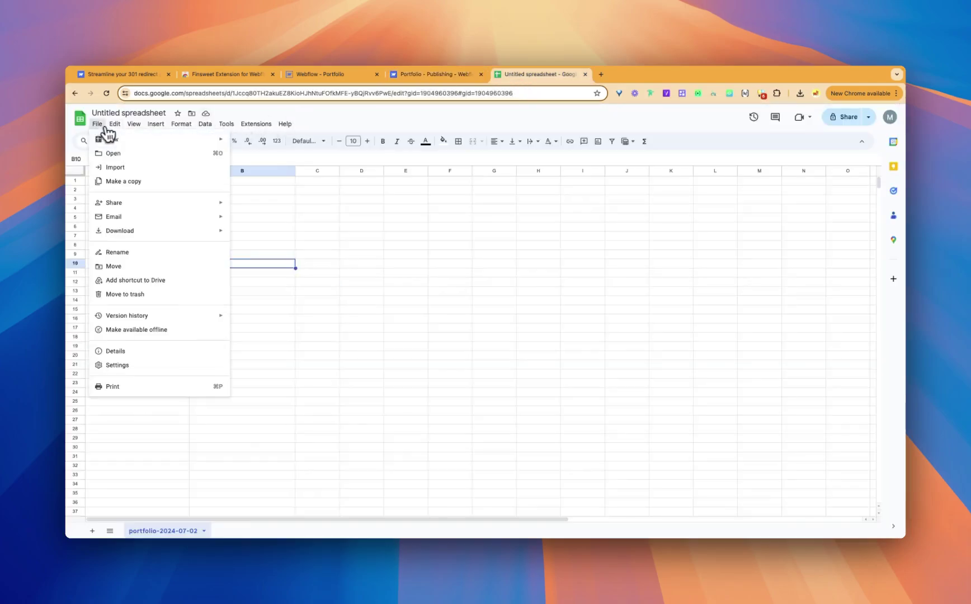
left_click(120, 167)
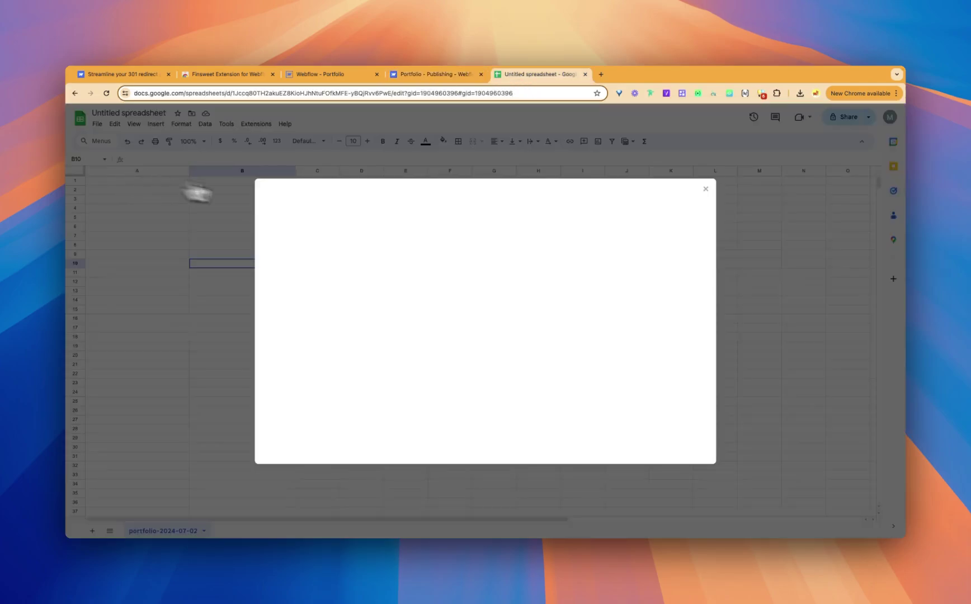
left_click(414, 225)
left_click(496, 379)
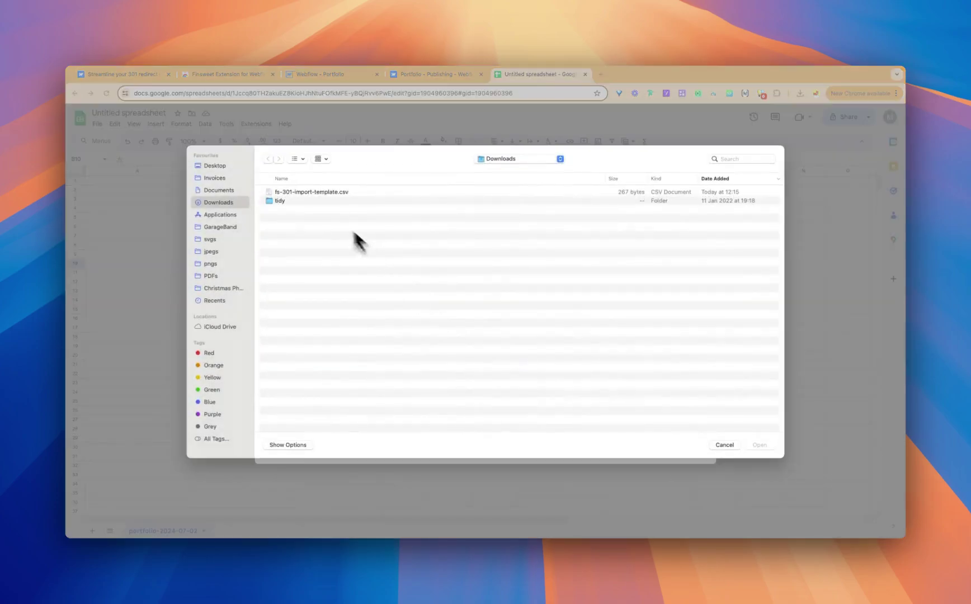
left_click(310, 194)
double_click(309, 193)
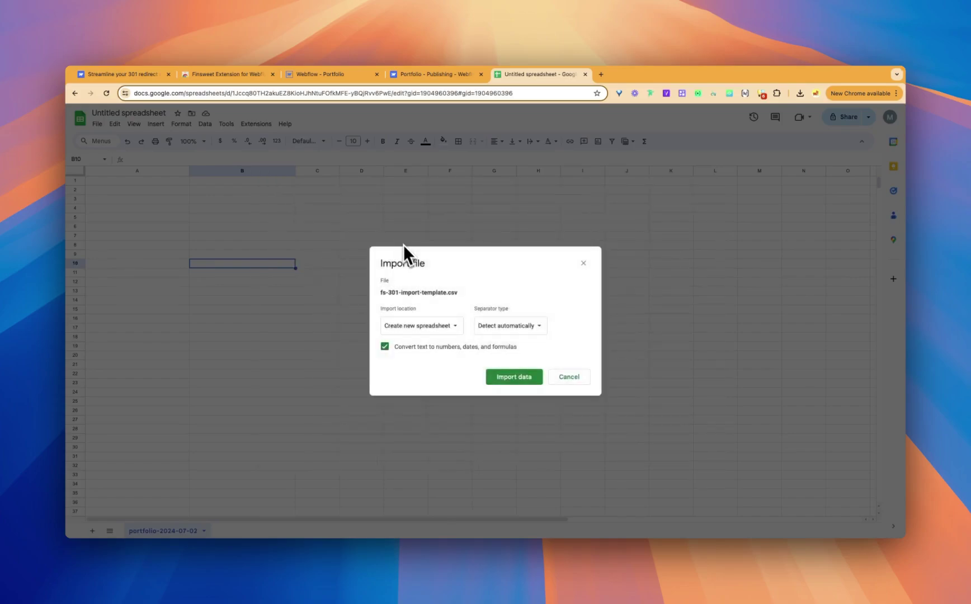
left_click(512, 378)
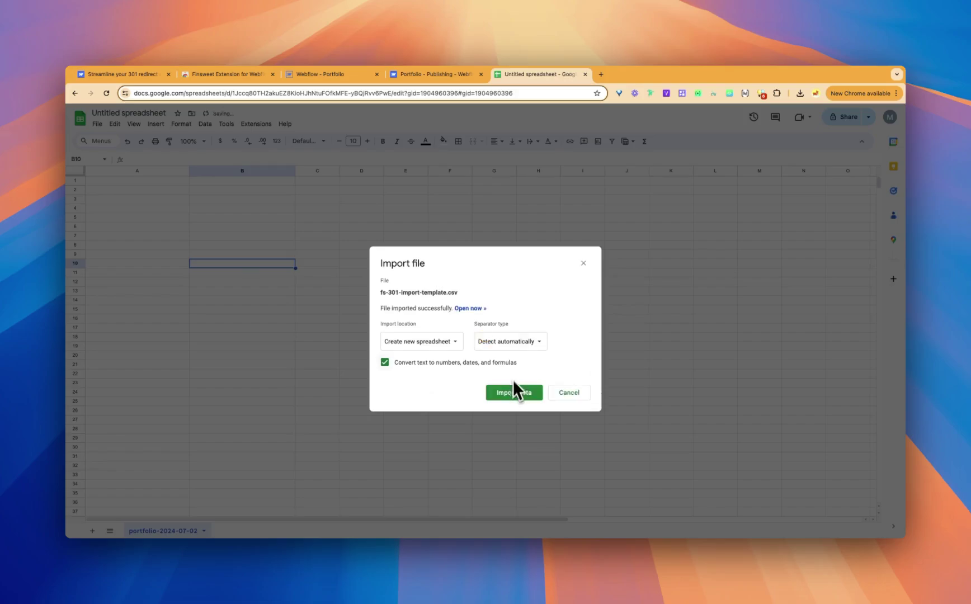
left_click(485, 312)
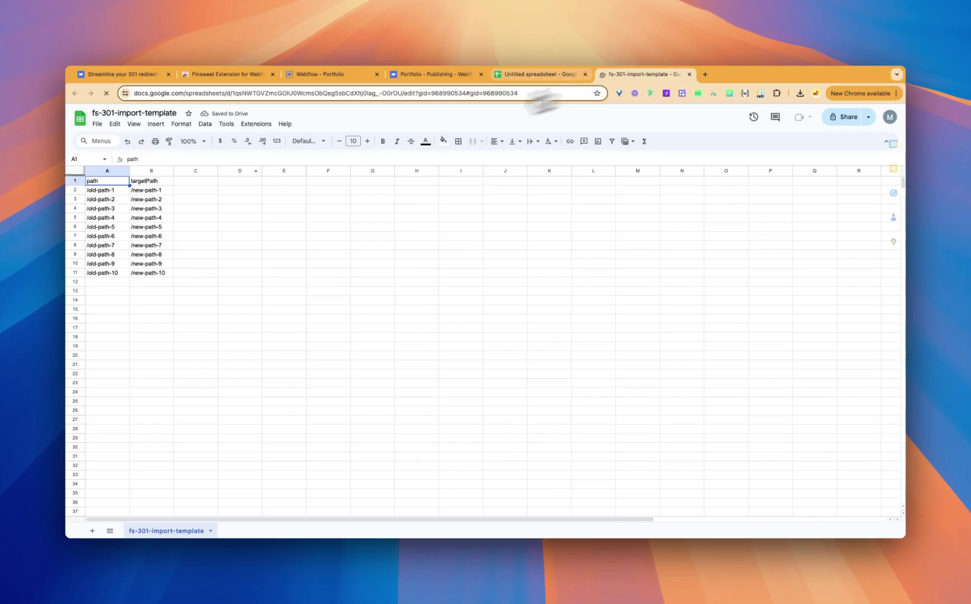
Select and inspect the redirect data rows A2:B11 in the template sheet
left_click_drag(111, 190, 152, 268)
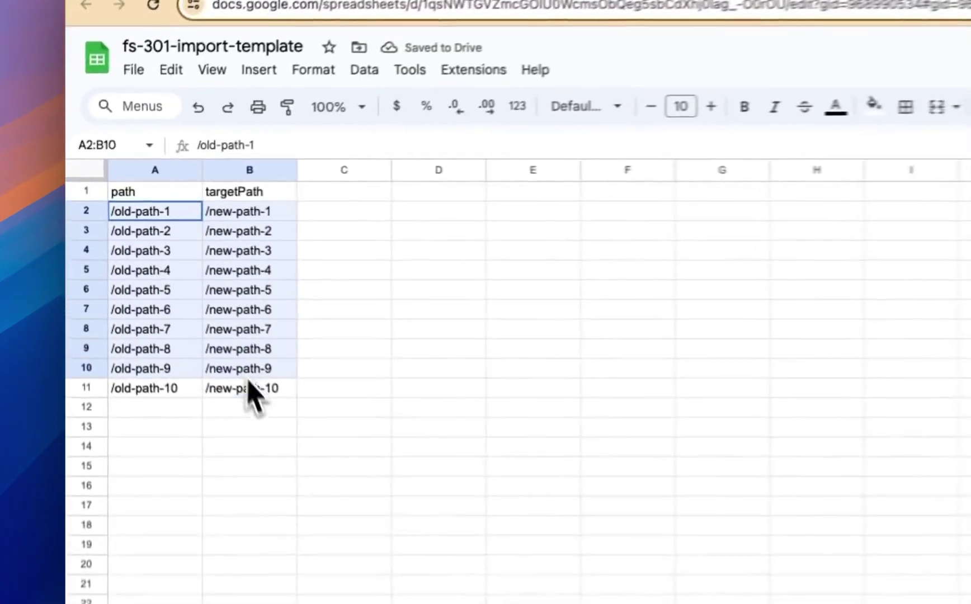
left_click_drag(248, 380, 270, 418)
left_click(185, 214)
left_click(271, 414)
left_click(459, 464)
left_click_drag(190, 219, 274, 419)
left_click(184, 221)
left_click(246, 219)
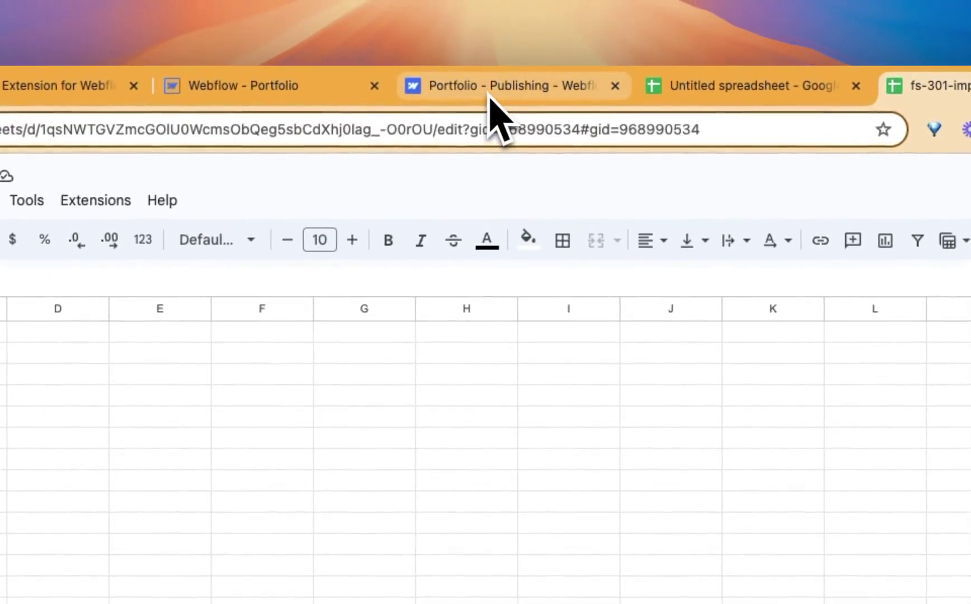
Compare against the Webflow upload dialog and check header cells A1:B1
left_click(491, 87)
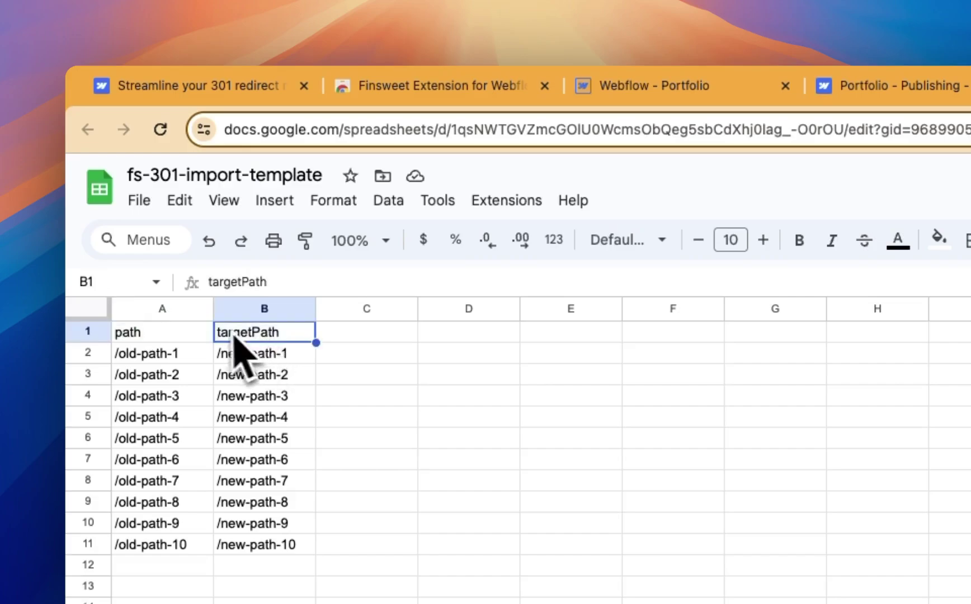
left_click_drag(207, 336, 265, 341)
left_click(192, 333)
left_click_drag(192, 333, 258, 337)
left_click(469, 375)
Download the sheet as a Comma Separated Values (.csv) file
left_click(139, 200)
left_click(139, 201)
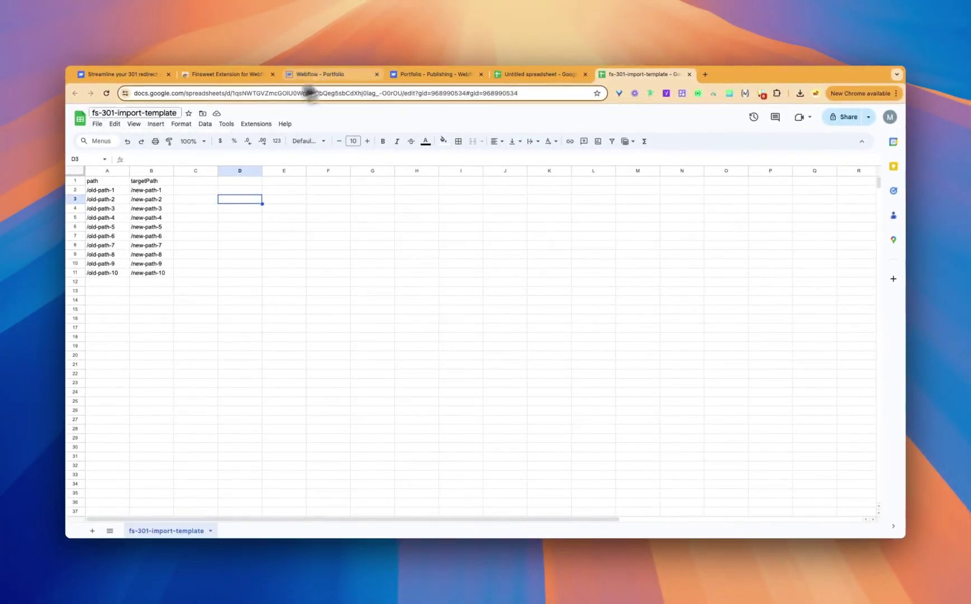
left_click(92, 124)
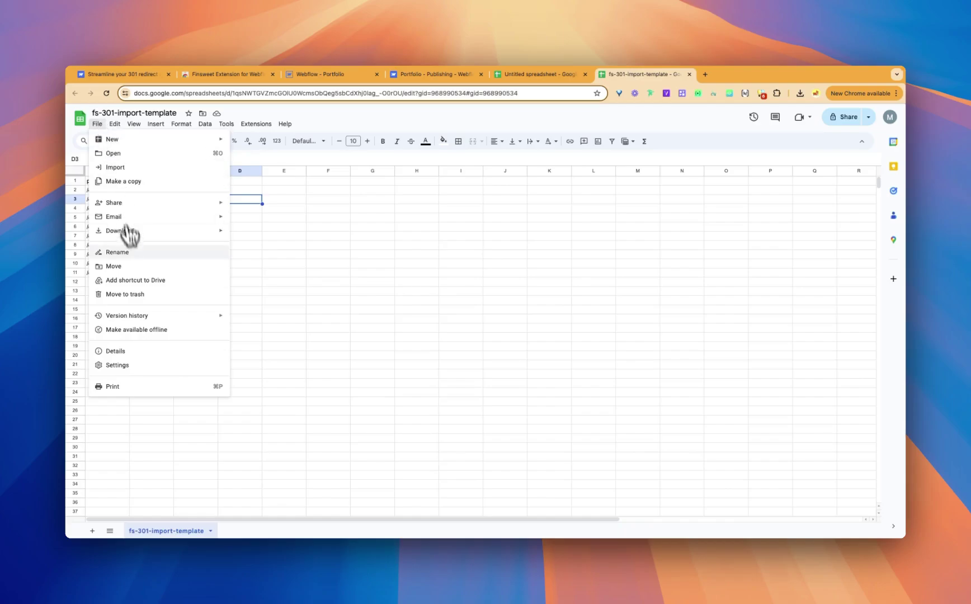
mouse_move(155, 235)
left_click(274, 289)
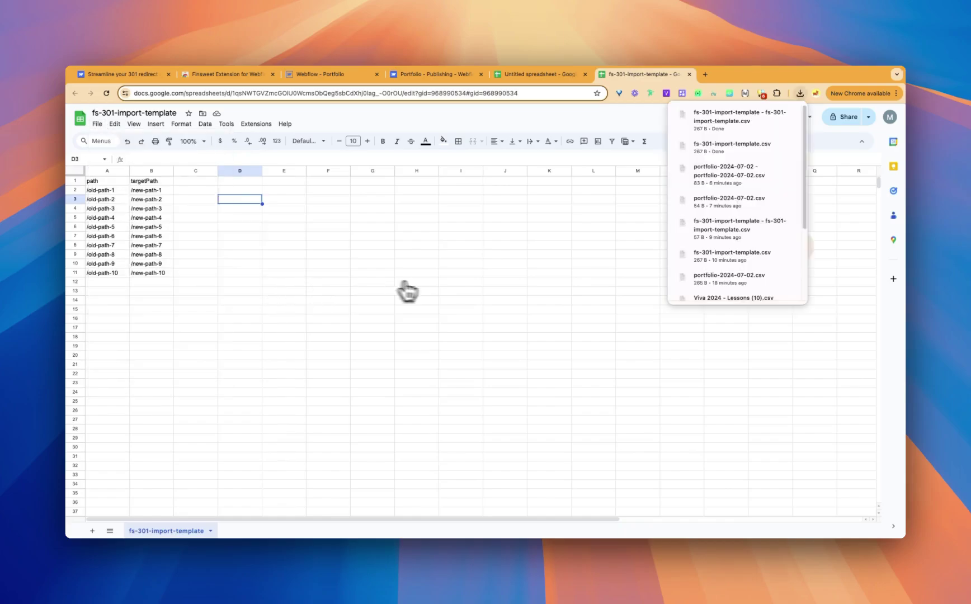
Load the exported template CSV into Webflow's Bulk Import uploader
left_click(413, 75)
left_click(746, 243)
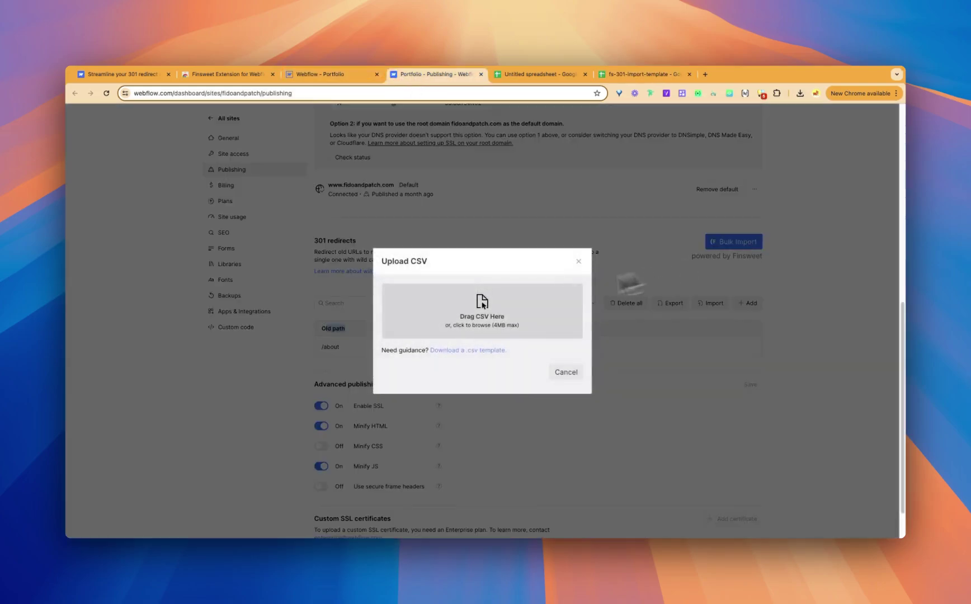
left_click(480, 318)
left_click(334, 192)
left_click(755, 444)
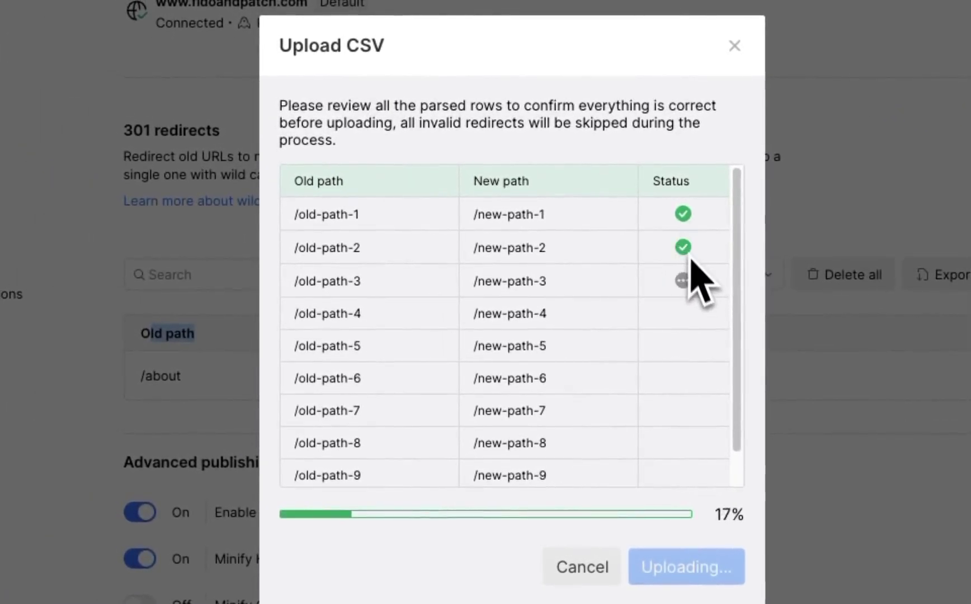
Review the 10/10 successful, 0 failed summary and close it to reload redirects
scroll(688, 419, "down", 1)
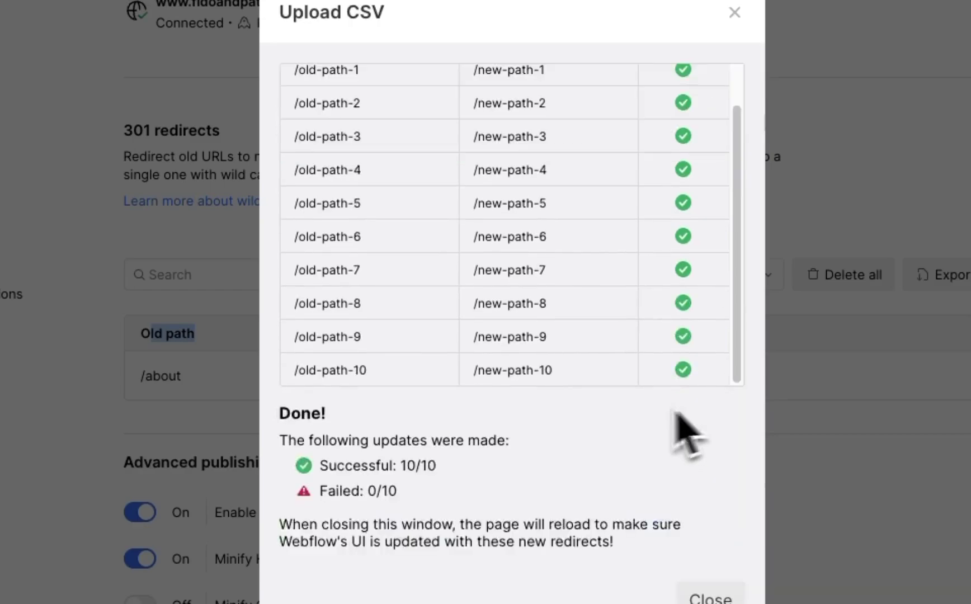
left_click_drag(291, 413, 640, 450)
left_click(640, 452)
left_click_drag(553, 459, 354, 491)
left_click(388, 326)
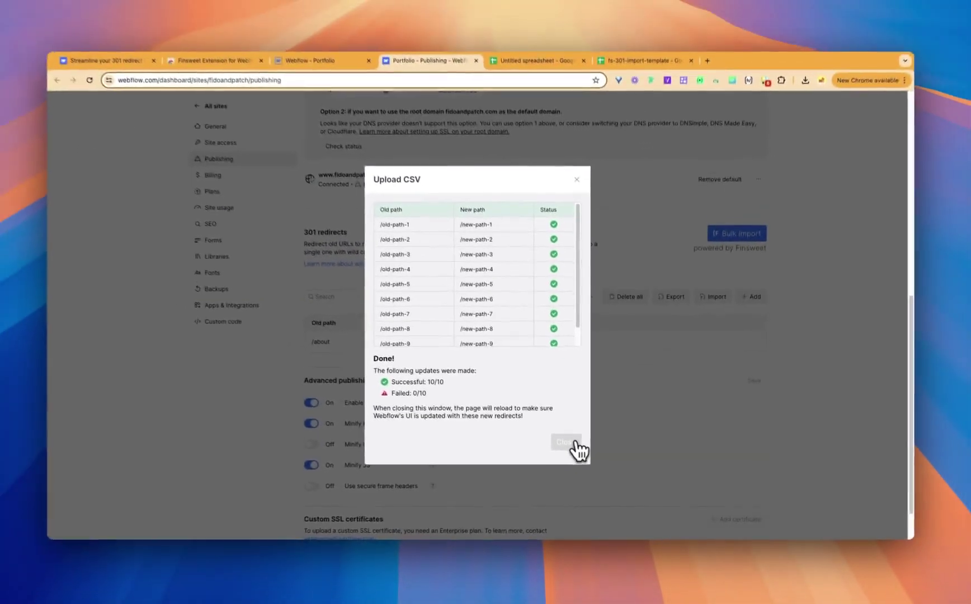
left_click(504, 372)
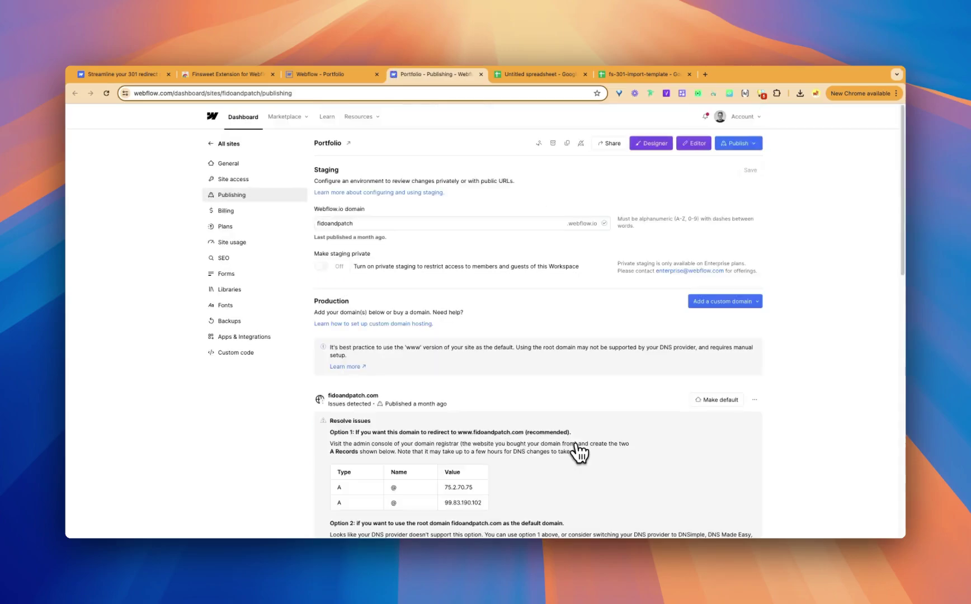
scroll(498, 395, "down", 10)
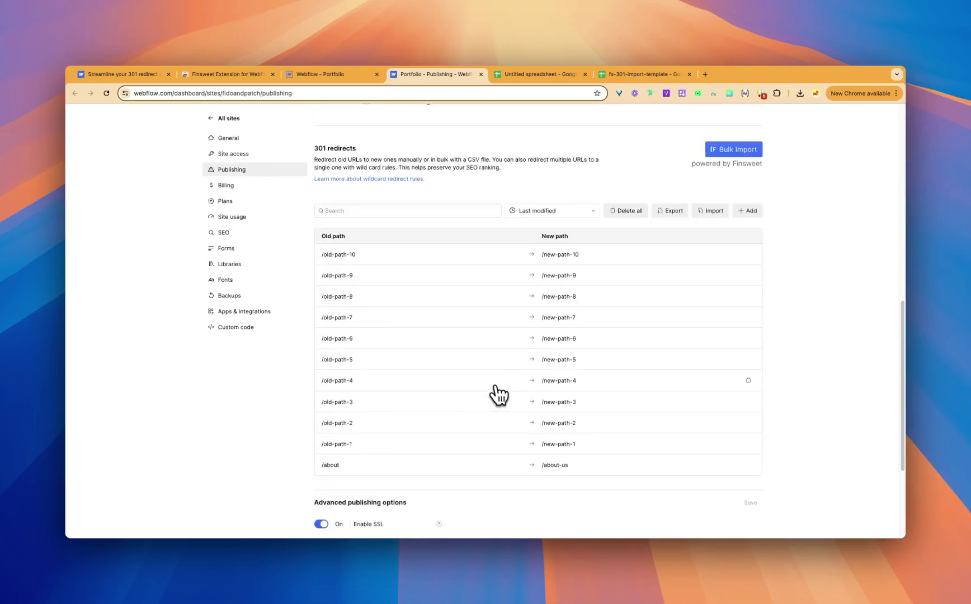
scroll(523, 414, "up", 2)
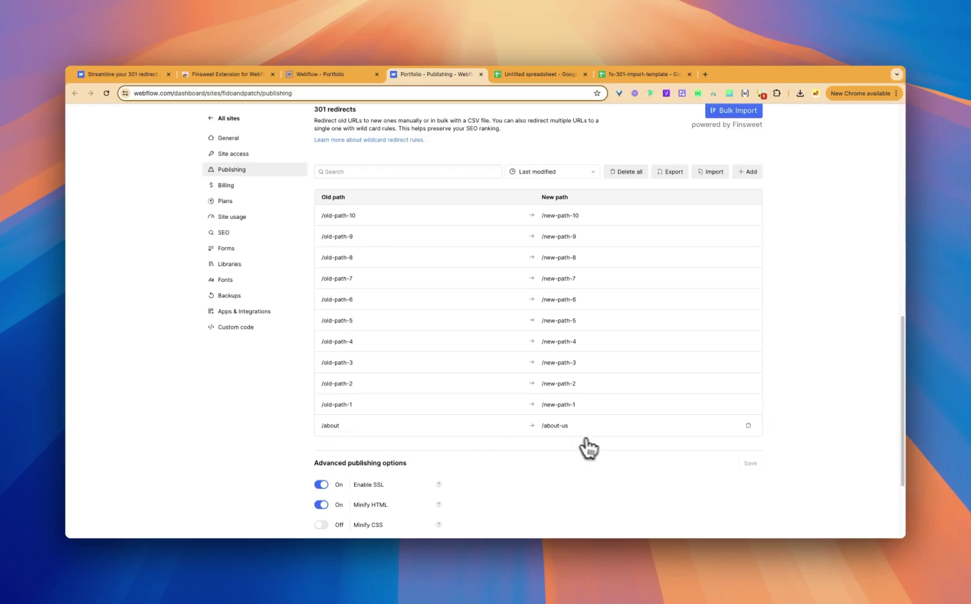
scroll(469, 308, "up", 1)
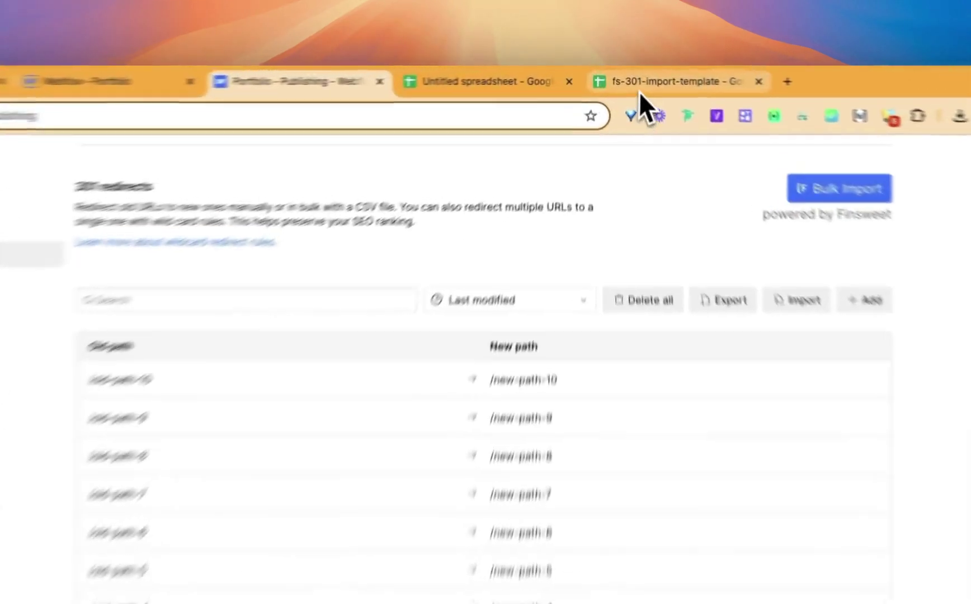
Download the fs-301-import-template sheet from Google Sheets as a CSV
left_click(626, 77)
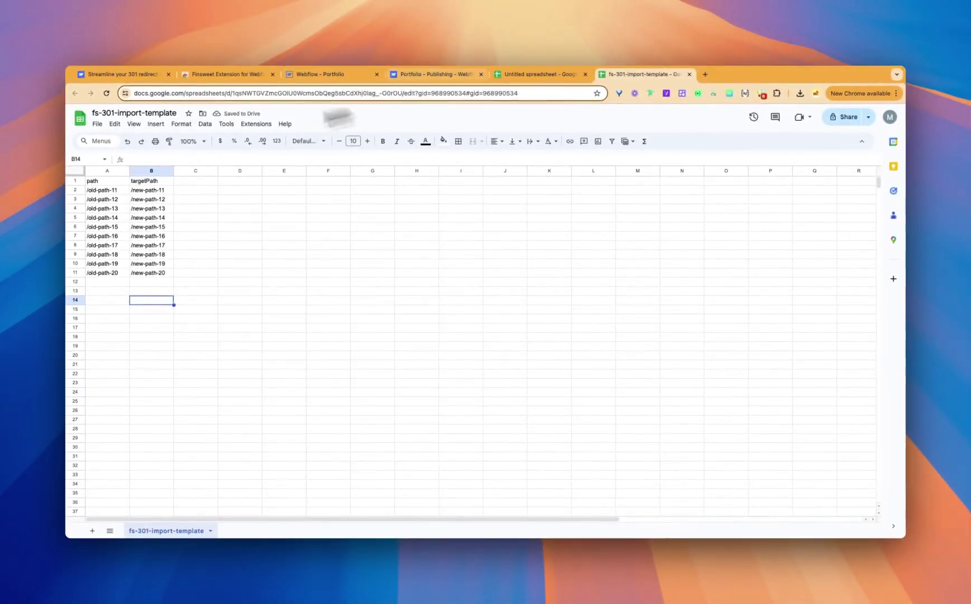
left_click(98, 124)
mouse_move(140, 231)
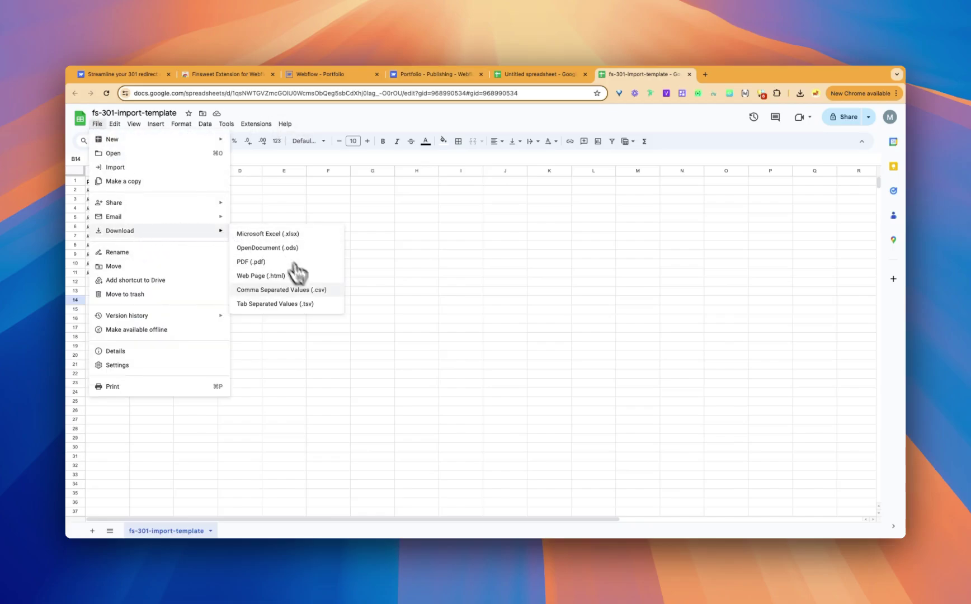
left_click(309, 290)
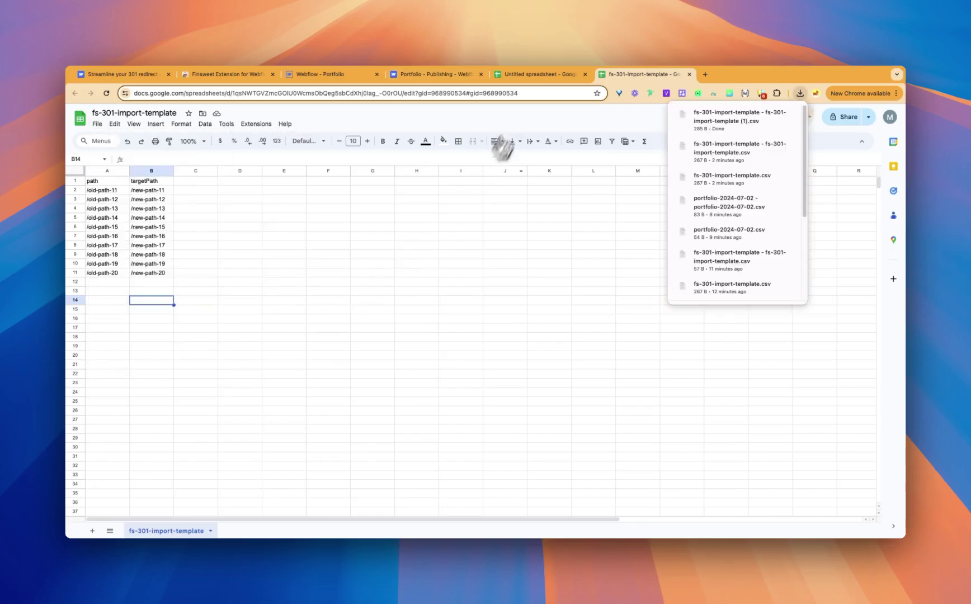
Choose the downloaded CSV in Webflow's Bulk Import so it gets parsed
left_click(442, 74)
left_click(719, 136)
left_click(479, 314)
double_click(338, 193)
Upload the parsed /old-path-11 to /old-path-20 redirects, close results, and check the reloaded list
scroll(475, 324, "down", 1)
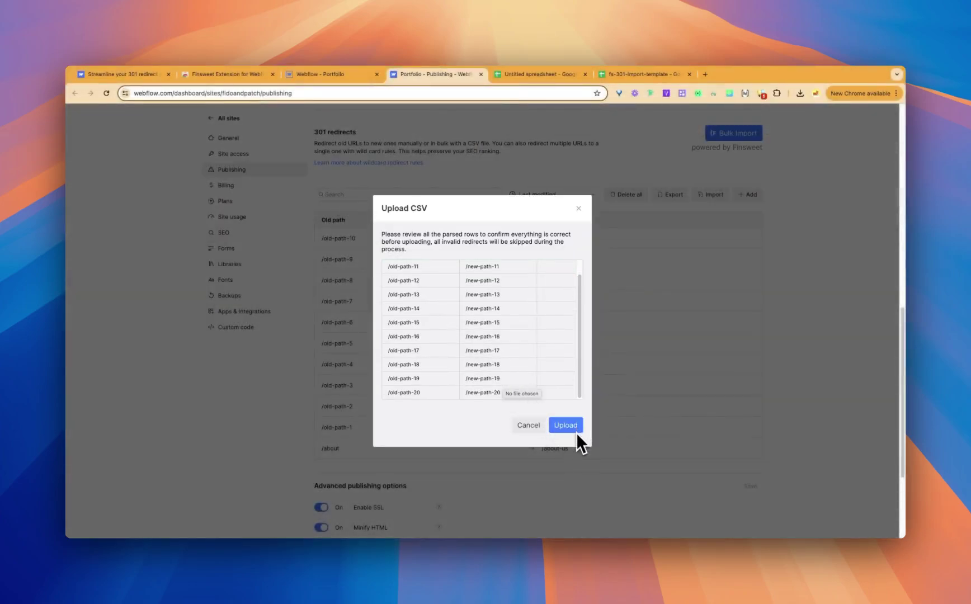
scroll(475, 419, "up", 5)
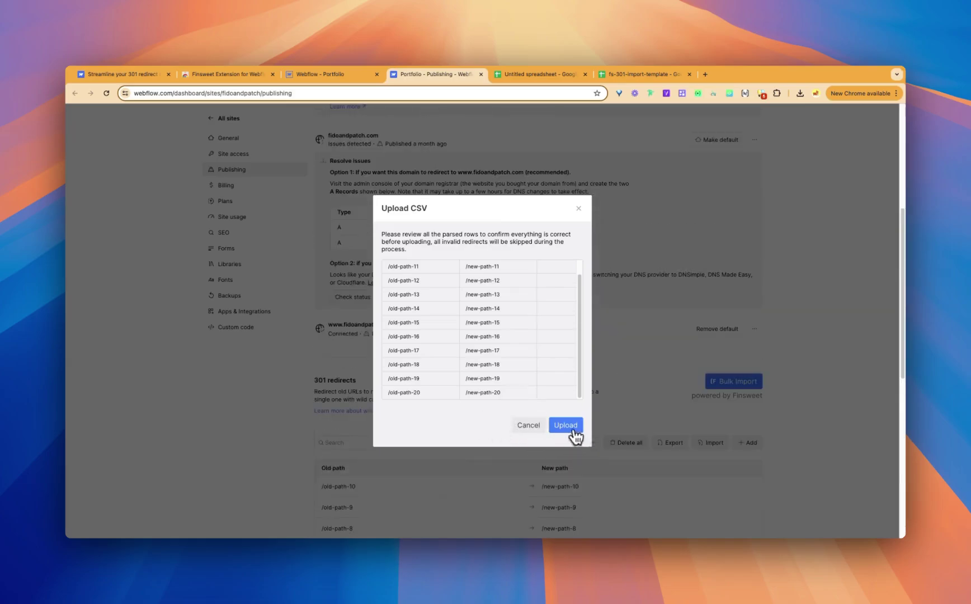
left_click(573, 430)
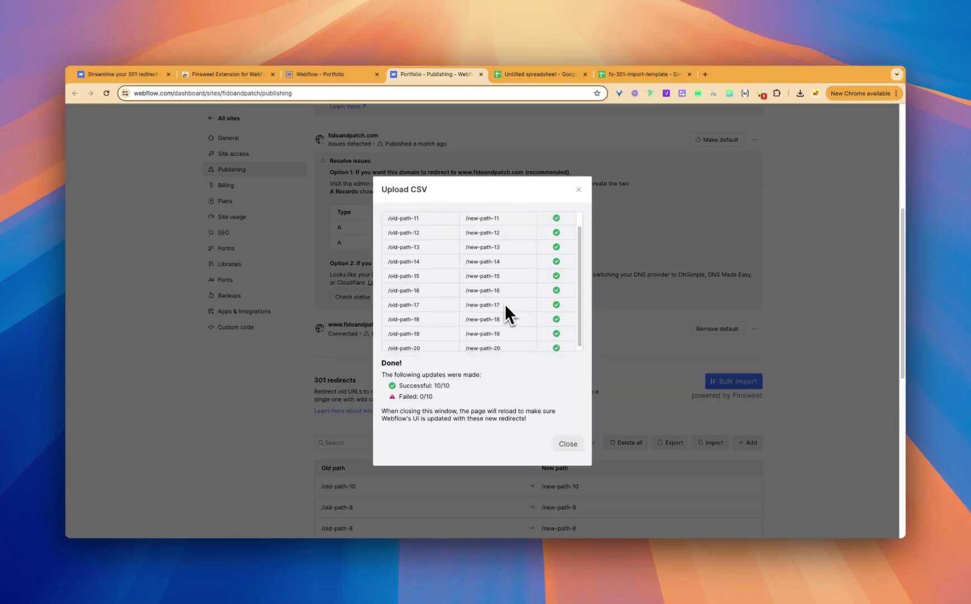
left_click(568, 444)
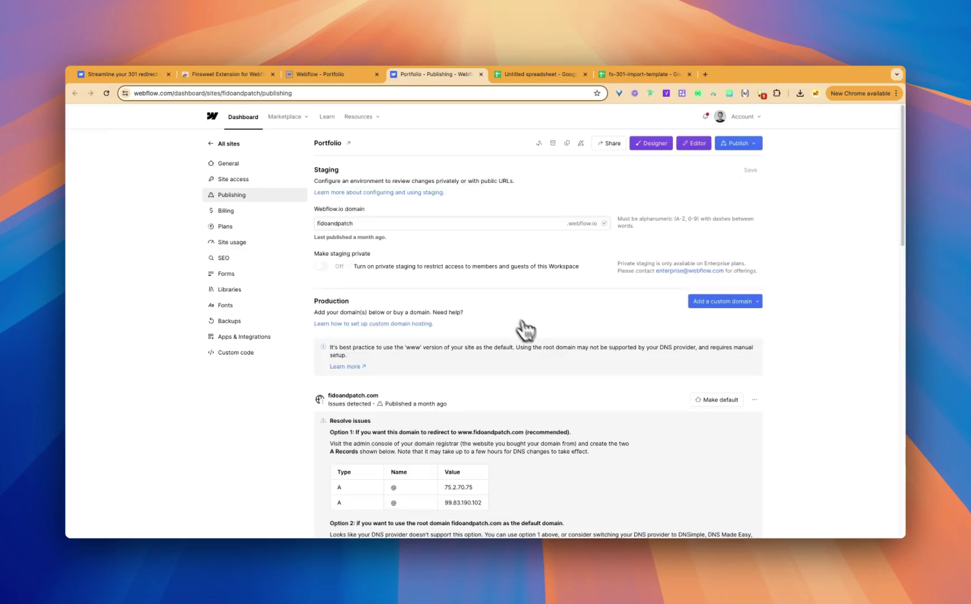
scroll(525, 330, "down", 15)
scroll(543, 354, "up", 3)
scroll(542, 358, "down", 2)
Delete the redirects /old-path-20 through /old-path-16, dismissing each removal notice
scroll(442, 173, "up", 2)
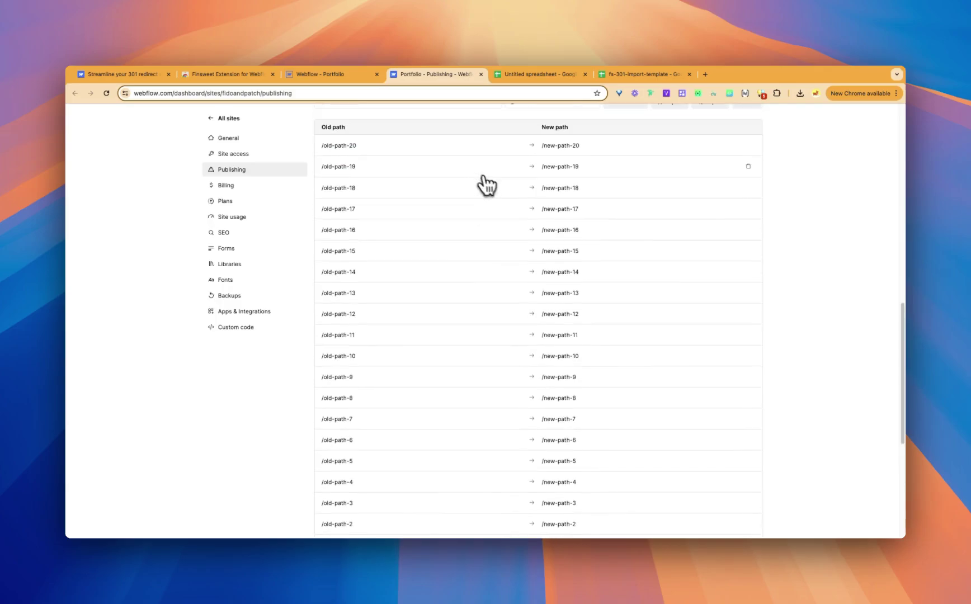
left_click(749, 147)
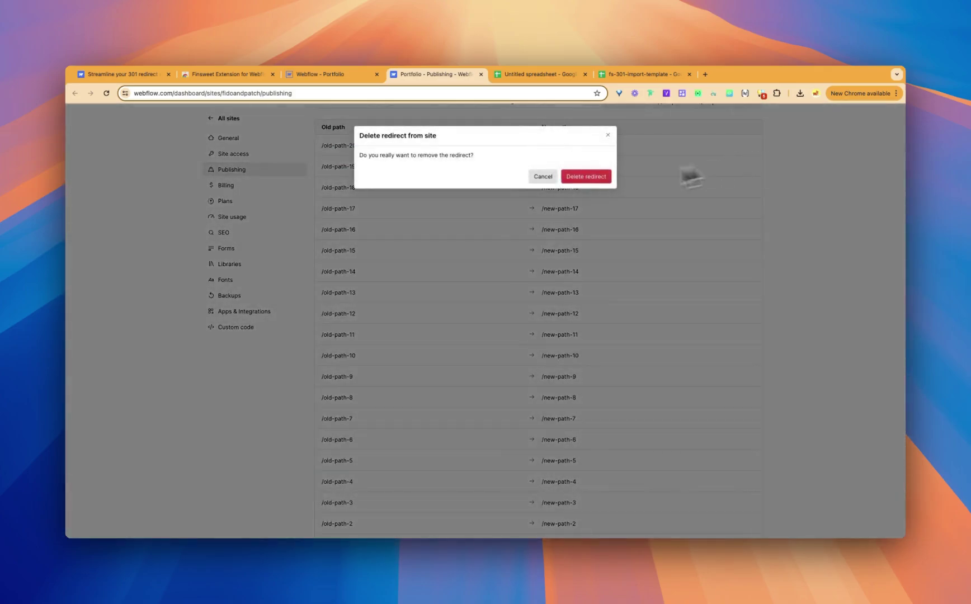
left_click(587, 177)
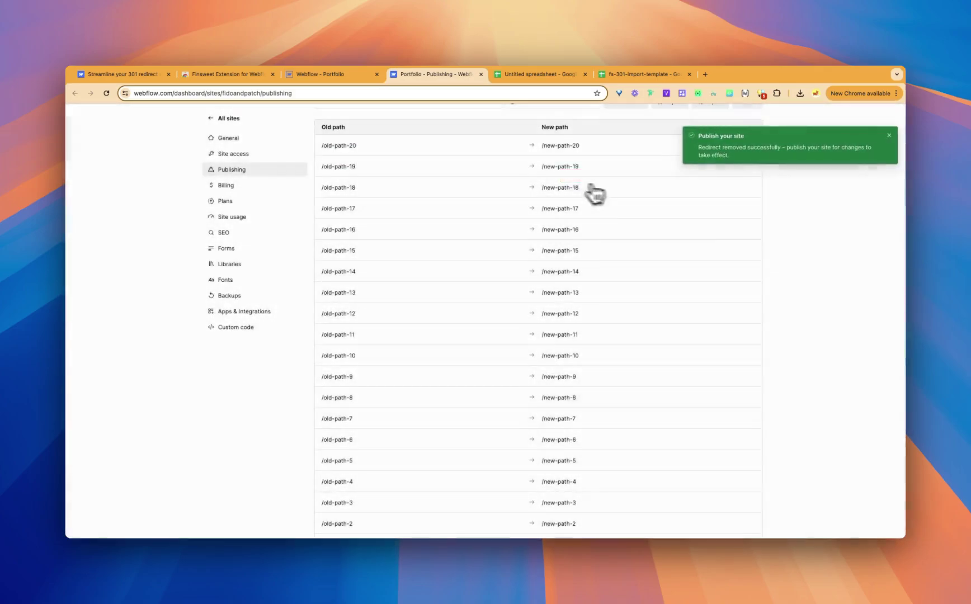
left_click(882, 136)
left_click(748, 146)
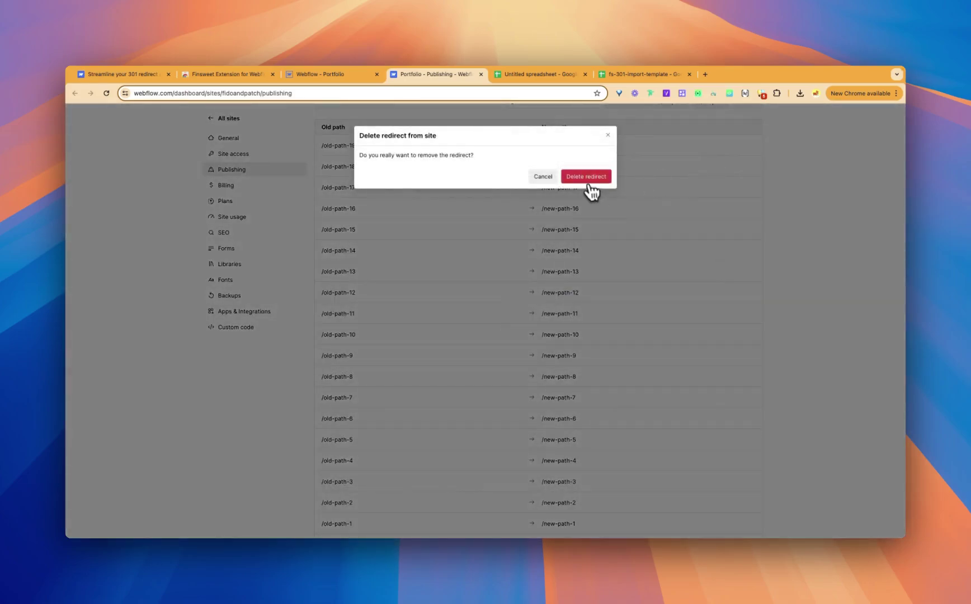
left_click(589, 182)
left_click(882, 137)
left_click(747, 147)
left_click(587, 176)
left_click(882, 137)
left_click(747, 146)
left_click(586, 177)
left_click(882, 137)
left_click(747, 146)
left_click(612, 178)
left_click(882, 137)
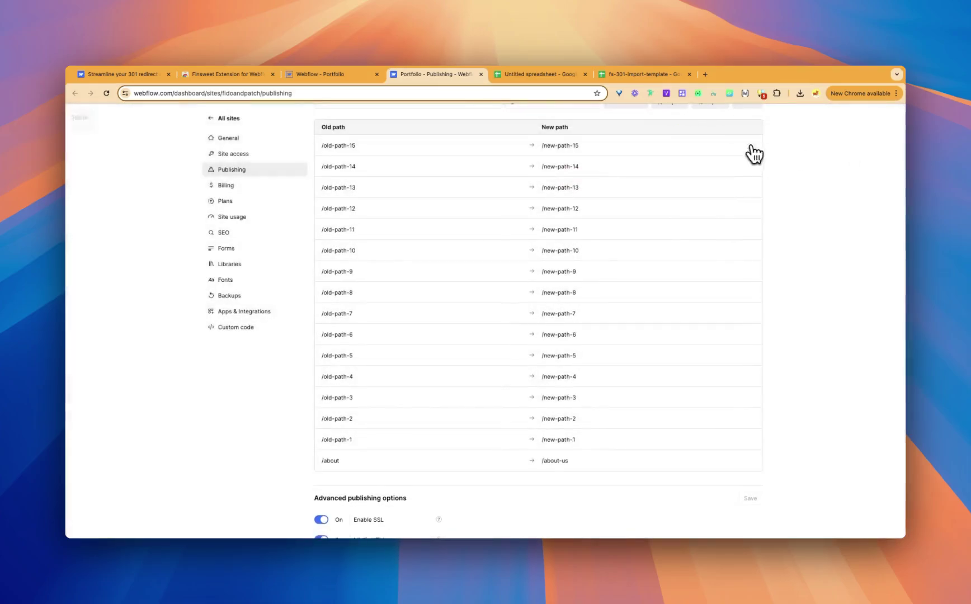
Delete the redirects /old-path-15 through /old-path-11, dismissing each removal notice
left_click(747, 147)
left_click(598, 177)
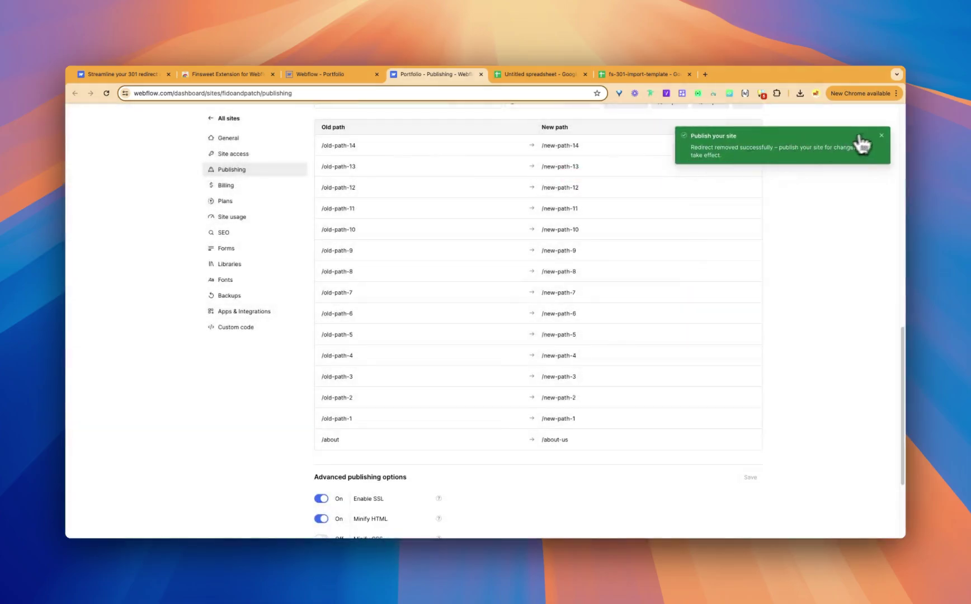
left_click(882, 138)
left_click(748, 146)
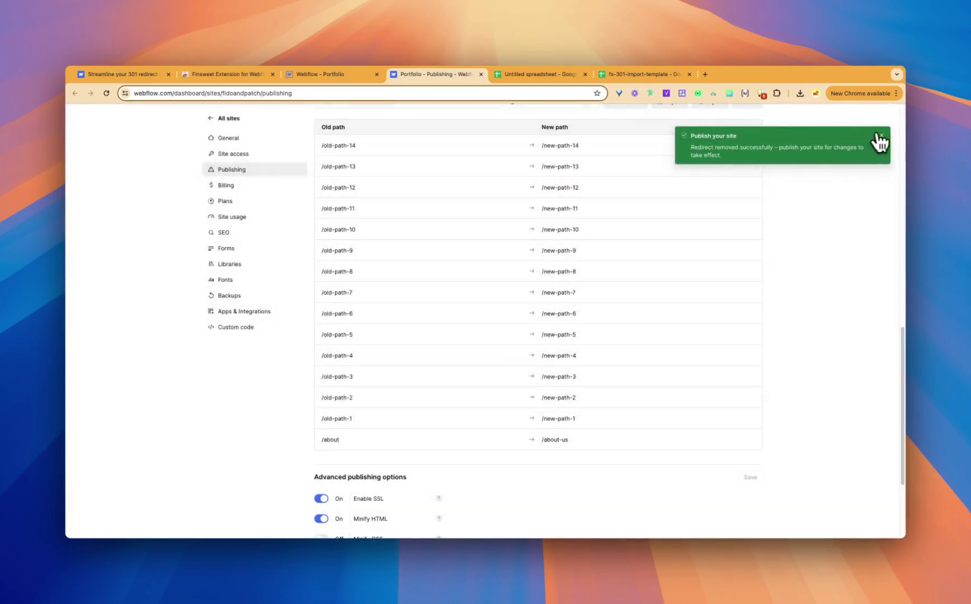
left_click(880, 137)
left_click(748, 146)
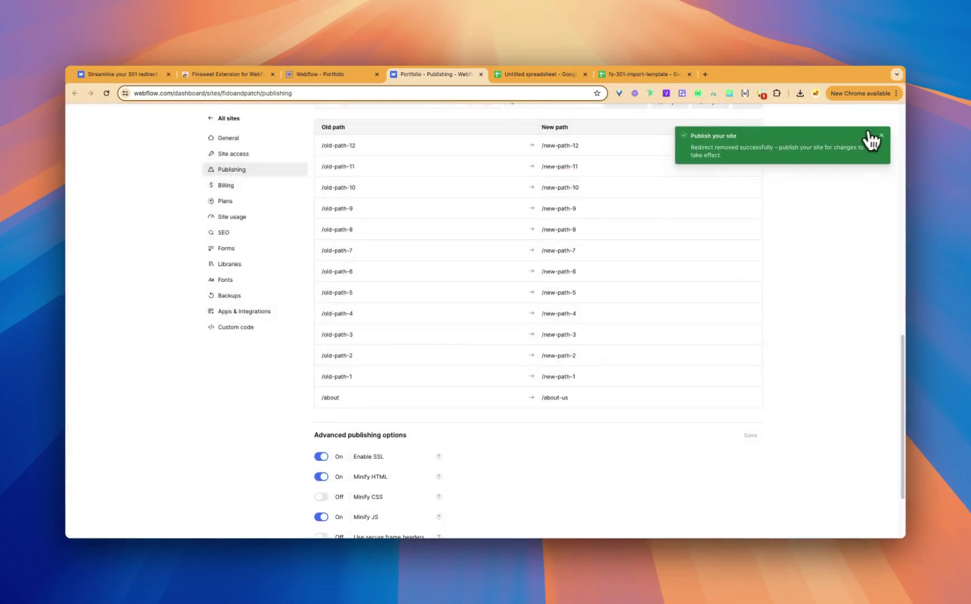
left_click(881, 136)
left_click(748, 146)
left_click(597, 175)
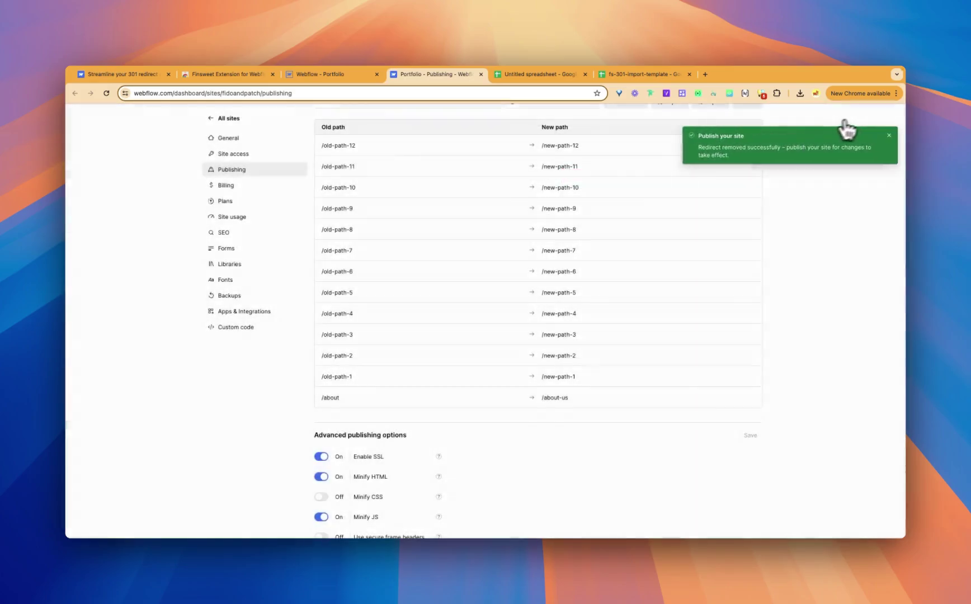
left_click(881, 135)
left_click(747, 146)
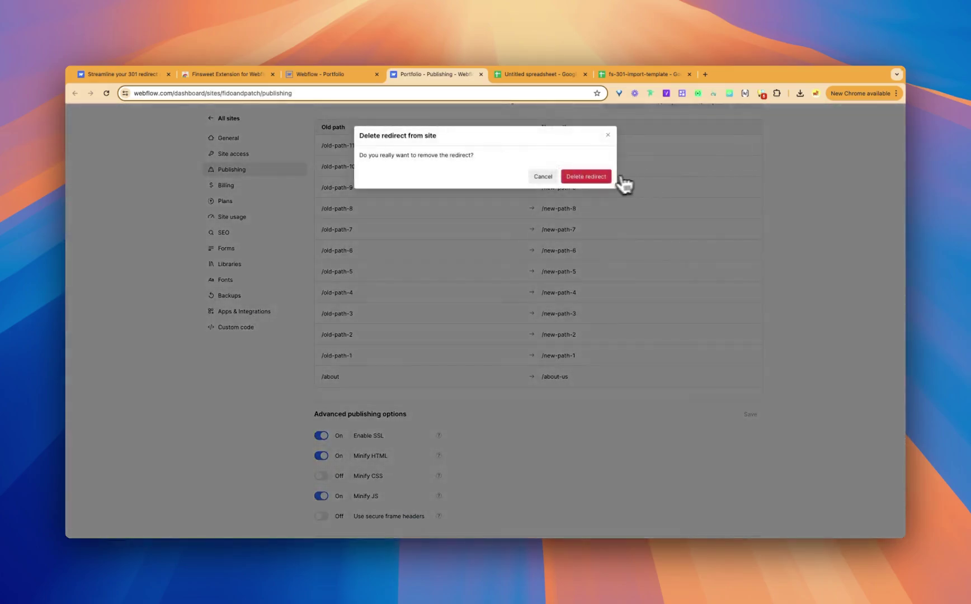
left_click(594, 176)
left_click(881, 136)
scroll(618, 206, "up", 3)
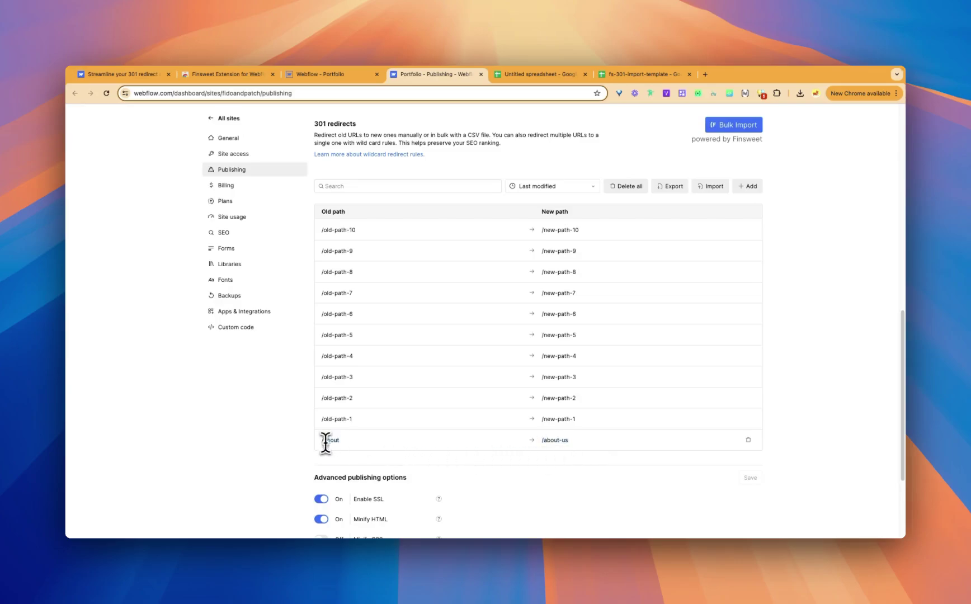
left_click(643, 74)
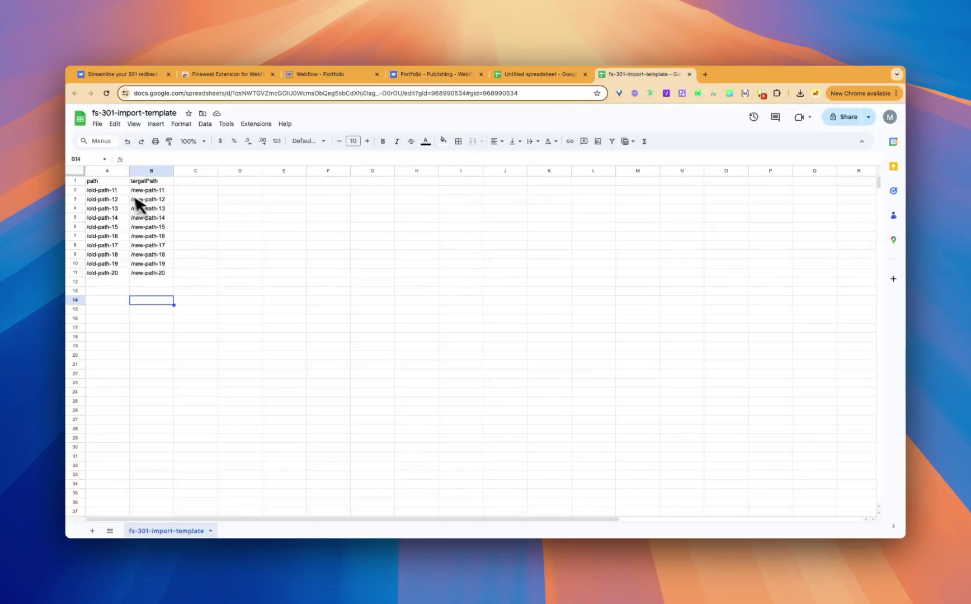
left_click_drag(106, 190, 156, 276)
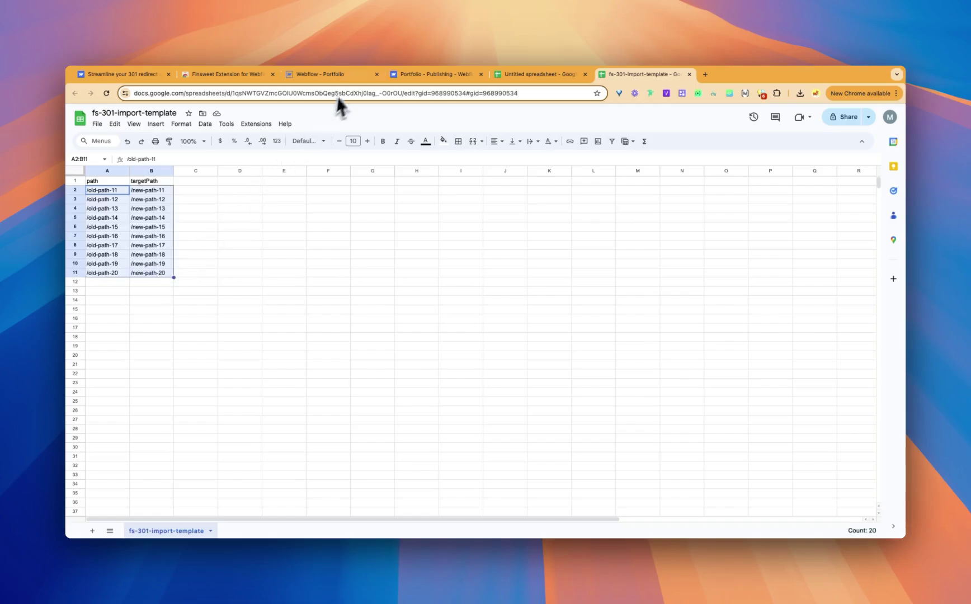
left_click(425, 75)
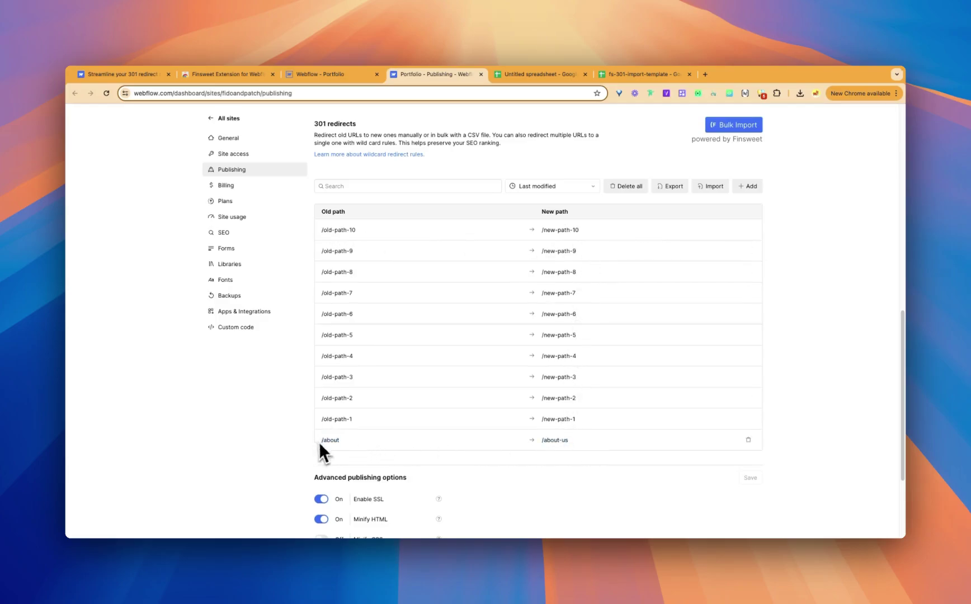
Pick the downloaded template CSV for redirect import, confirming it has a header row
scroll(649, 218, "up", 1)
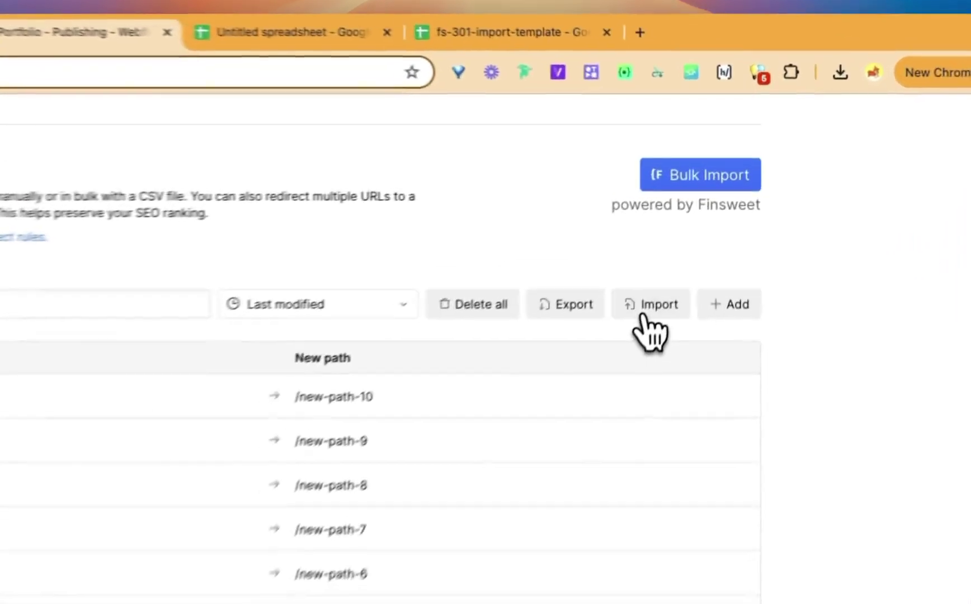
left_click(706, 205)
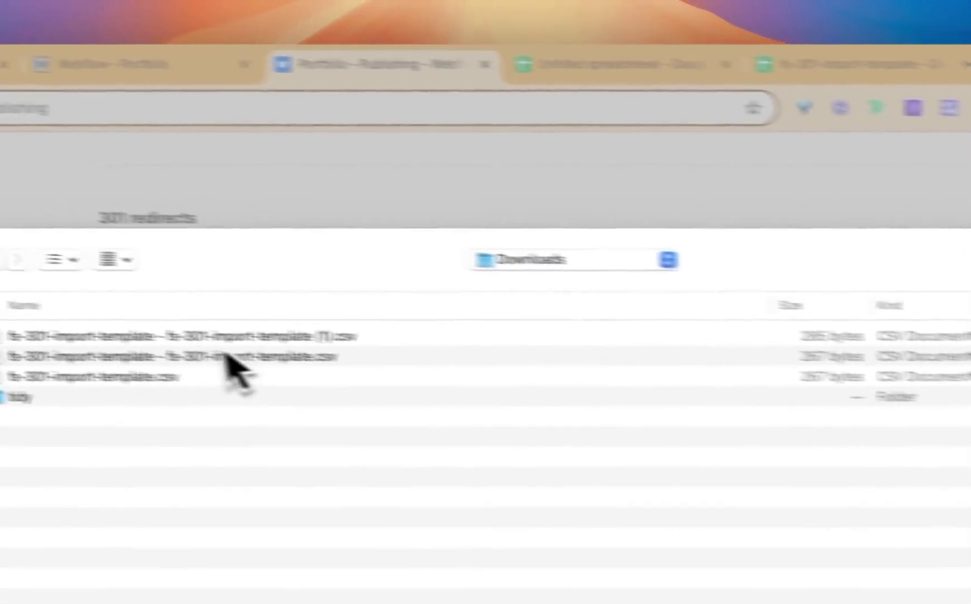
double_click(229, 341)
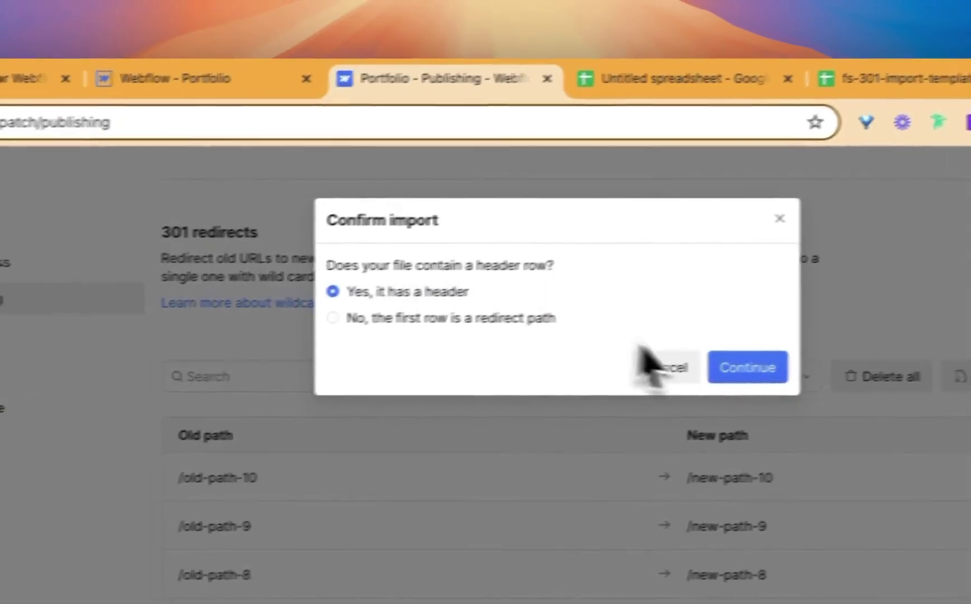
left_click(792, 364)
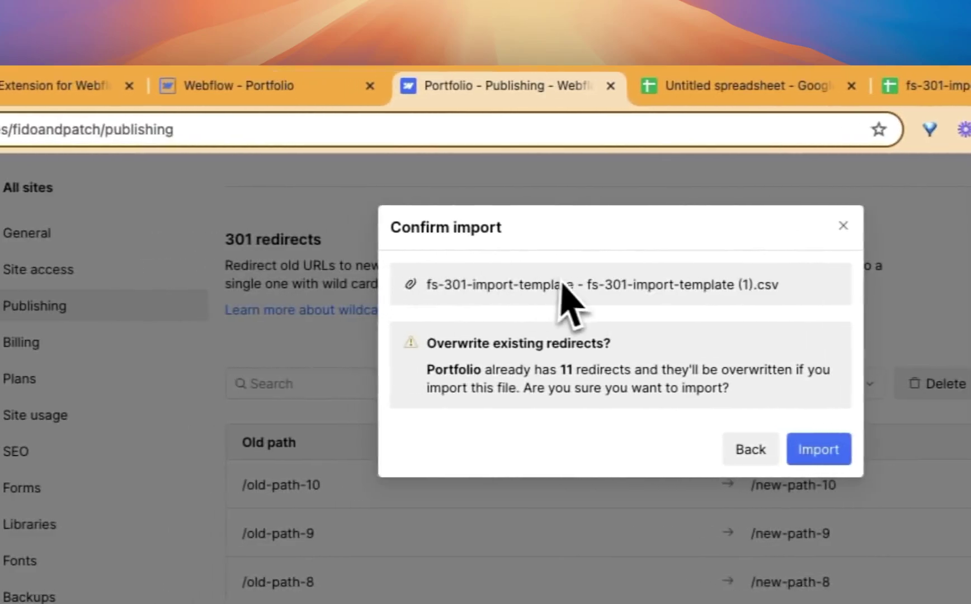
Highlight and read the overwrite warning heading and paragraph
mouse_move(442, 344)
left_mouse_down()
mouse_move(626, 353)
mouse_move(444, 361)
left_mouse_up()
left_click(637, 353)
left_click(455, 347)
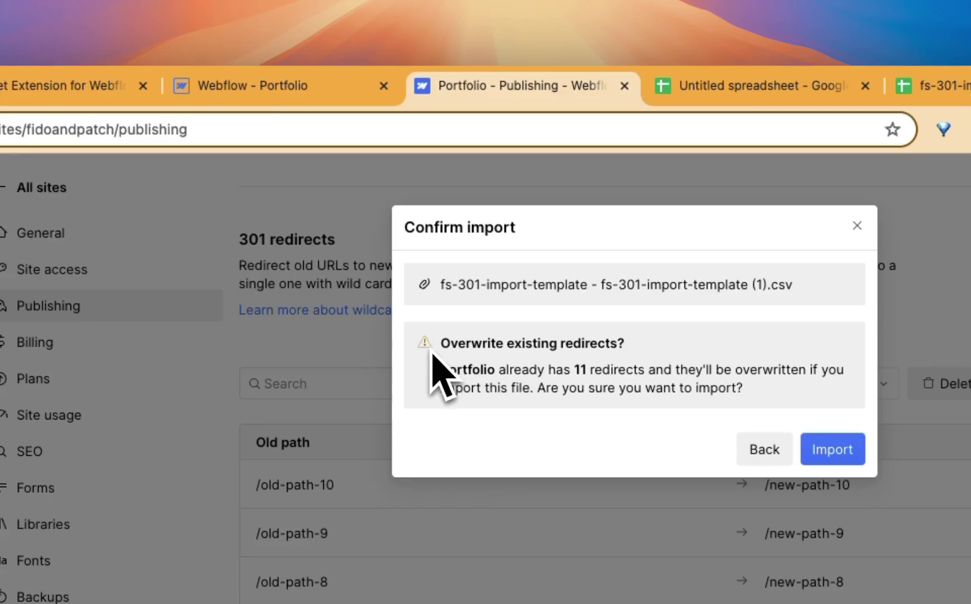
left_click_drag(440, 341, 672, 357)
left_click(672, 357)
left_click_drag(438, 372, 757, 403)
left_click(763, 402)
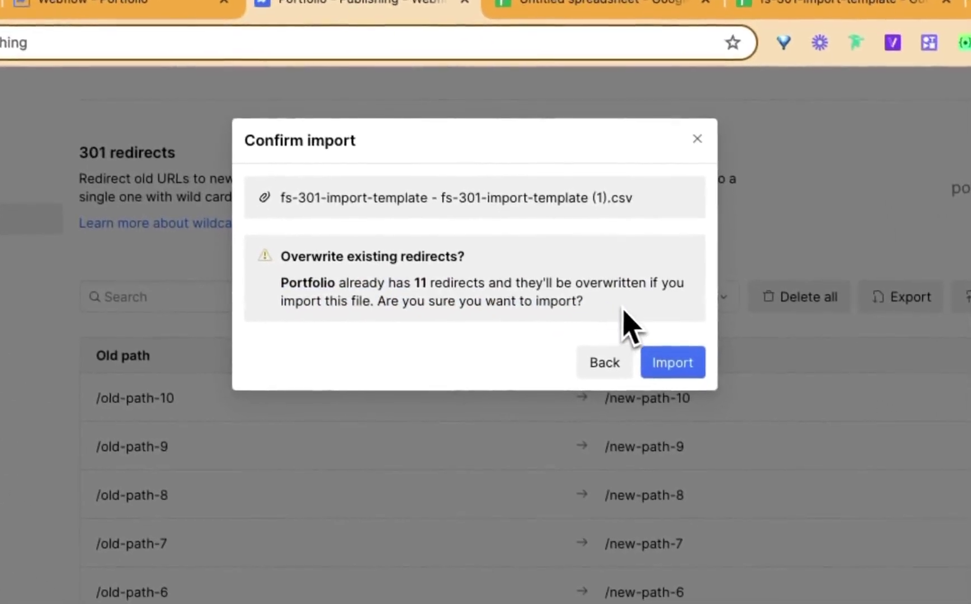
left_click_drag(627, 324, 304, 282)
left_click(282, 282)
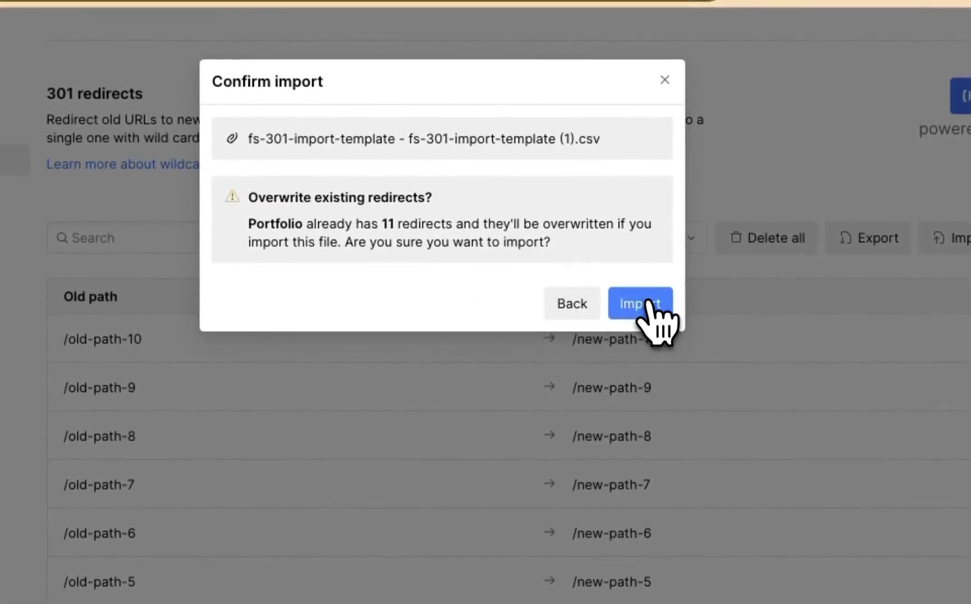
Import the 10 redirects, overwriting existing ones, and dismiss the success and in-progress toasts
left_click(649, 304)
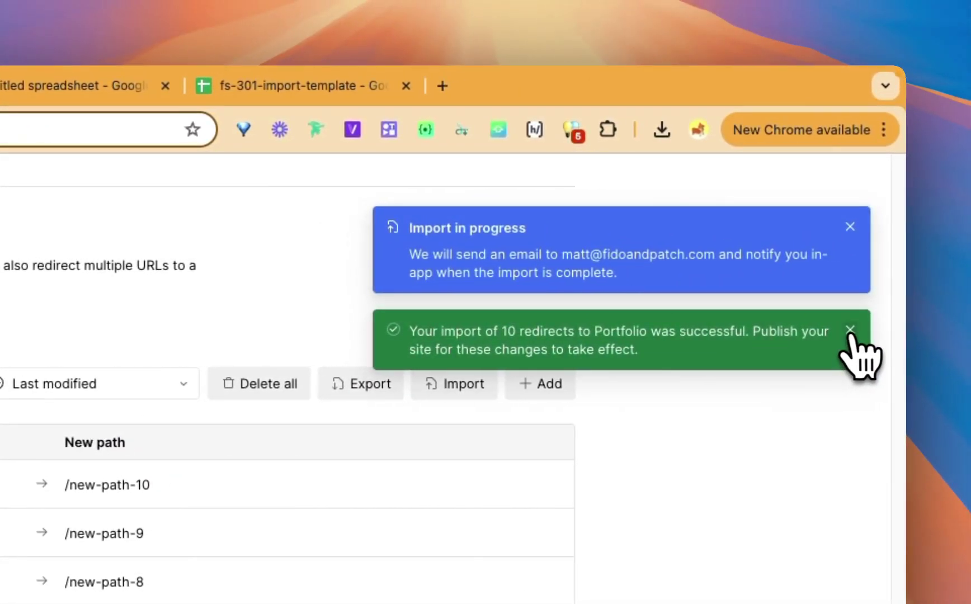
left_click(850, 330)
left_click(850, 227)
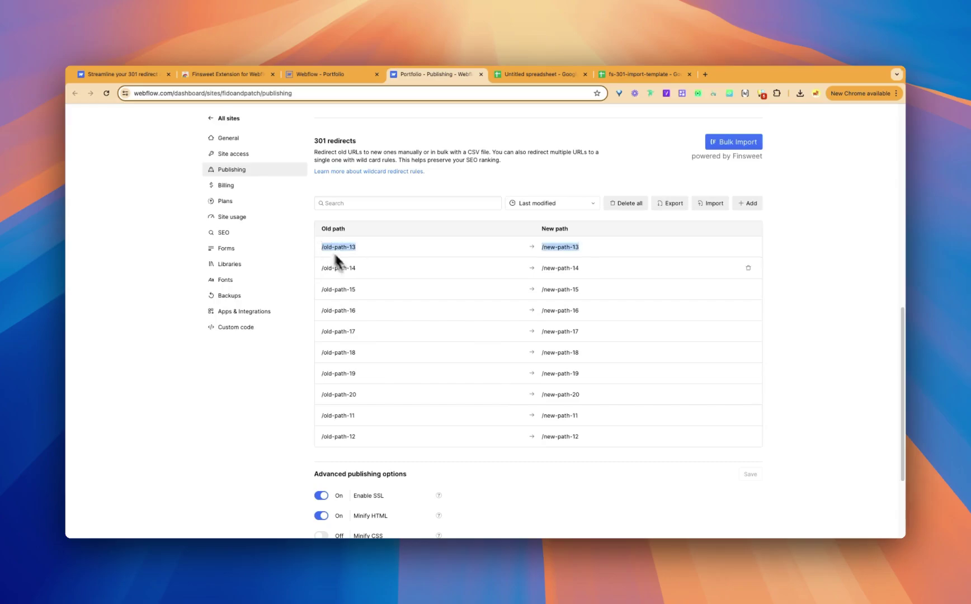
left_click_drag(335, 260, 340, 347)
left_click(354, 437)
left_click(343, 351)
left_click_drag(353, 440, 347, 425)
left_click(347, 422)
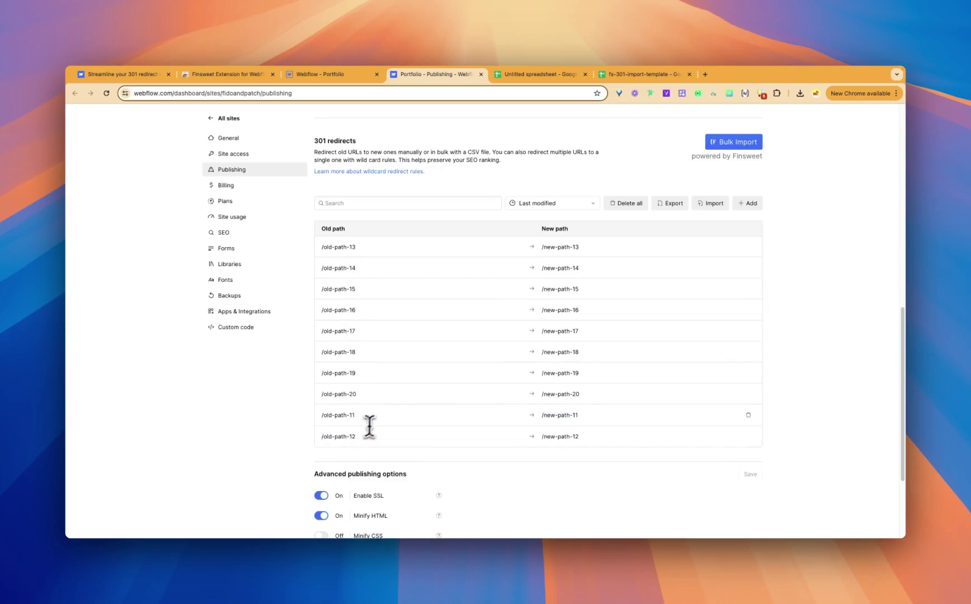
scroll(369, 426, "down", 1)
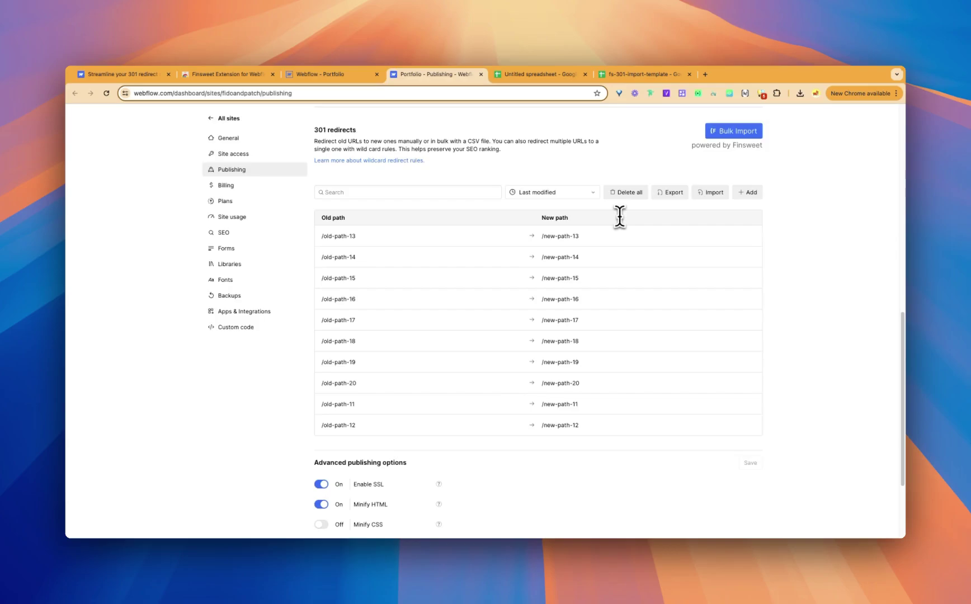
scroll(628, 235, "up", 2)
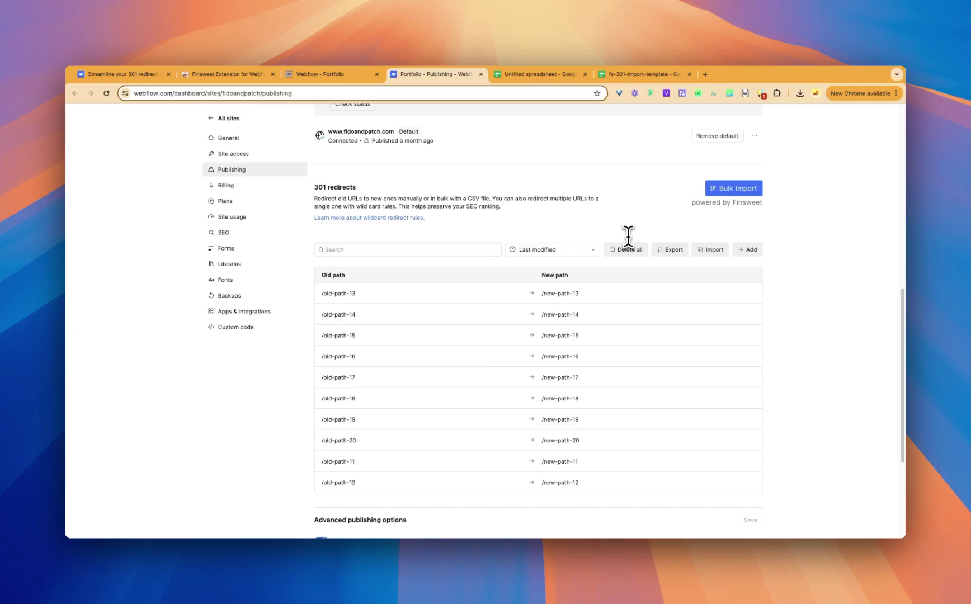
scroll(616, 277, "down", 1)
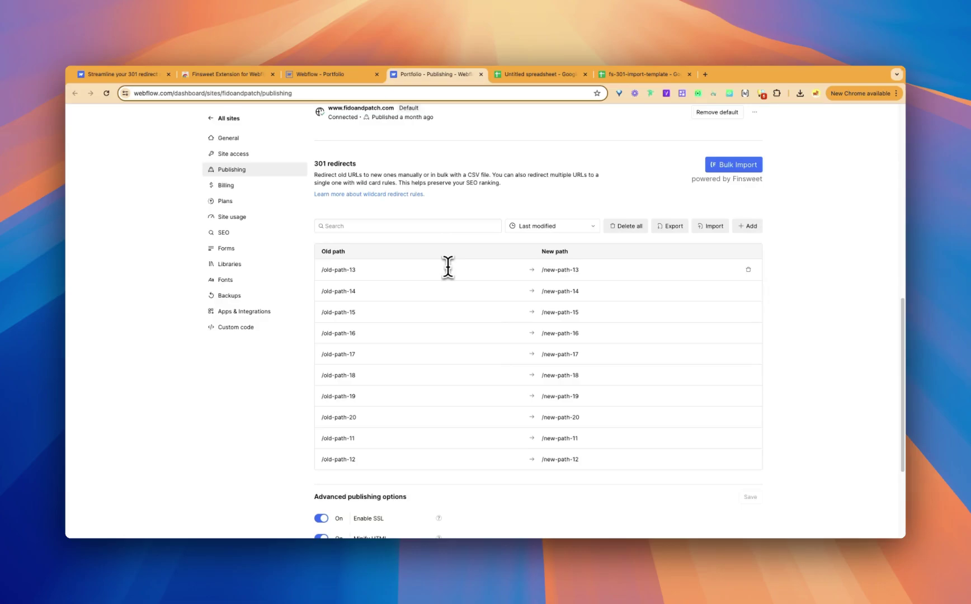
scroll(447, 267, "down", 2)
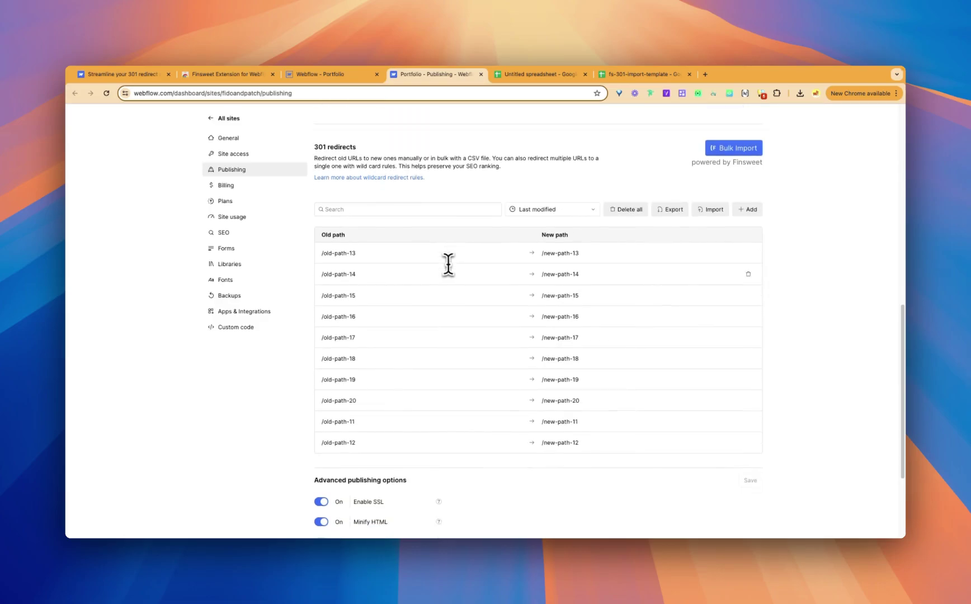
scroll(477, 225, "up", 2)
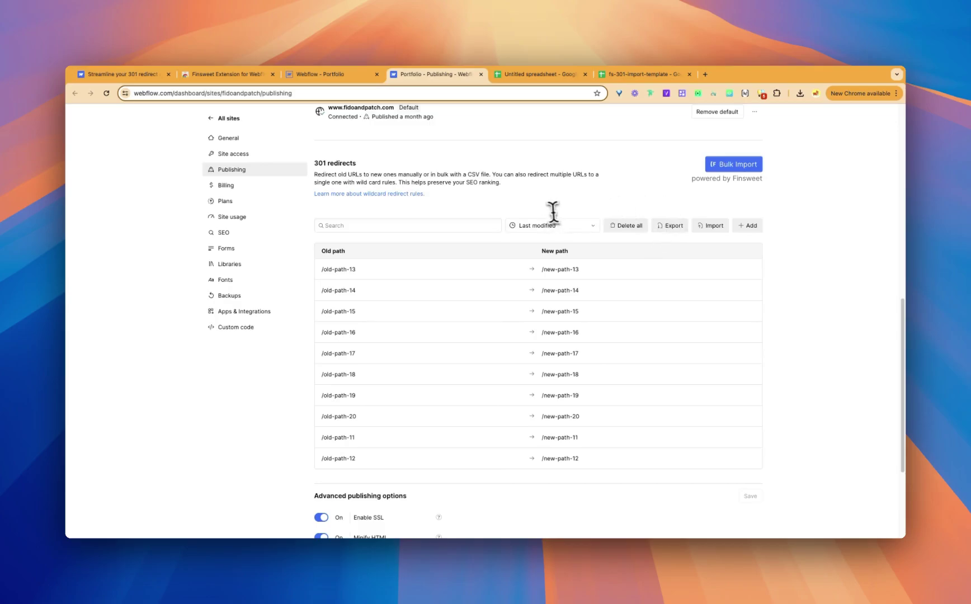
scroll(541, 201, "up", 1)
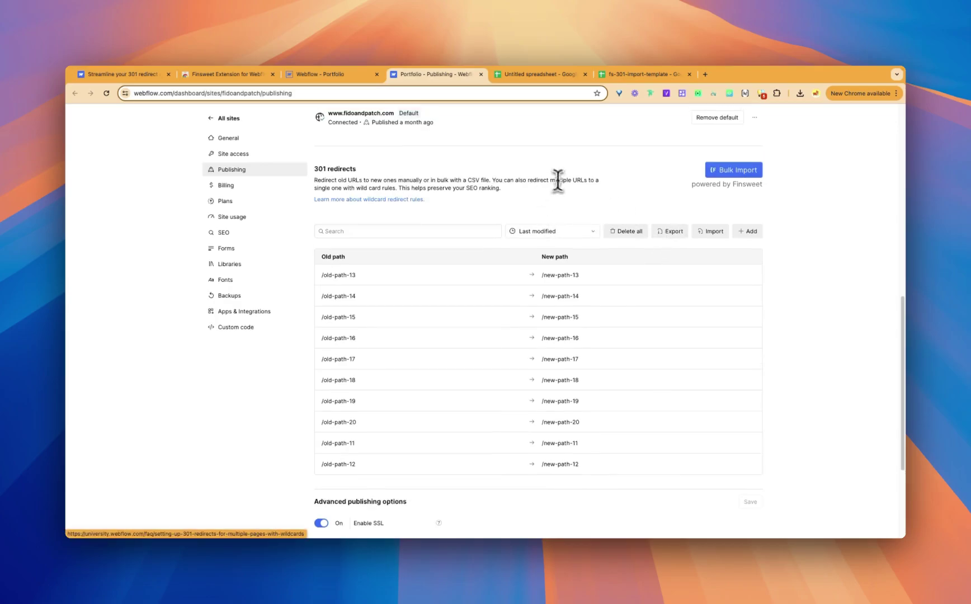
Export the redirects, dismiss the in-progress toast, and download portfolio-2024-07-02.csv
left_click(668, 235)
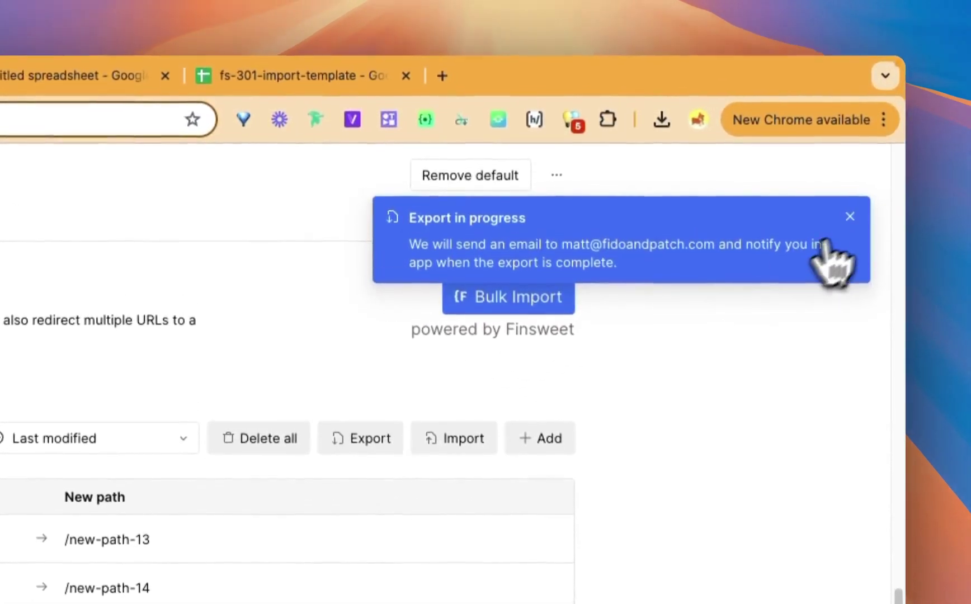
left_click(851, 226)
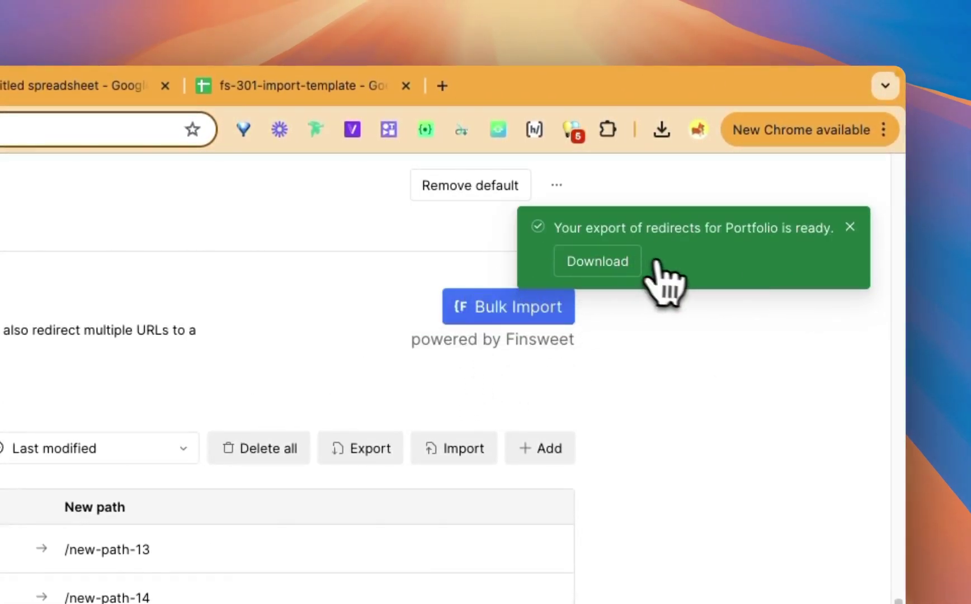
left_click(609, 261)
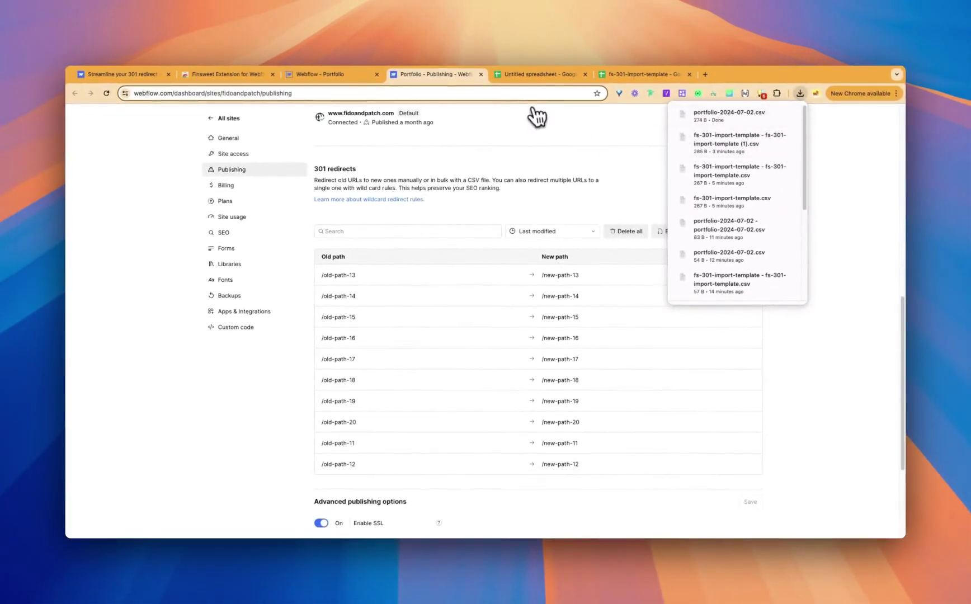
In the Untitled spreadsheet, upload portfolio-2024-07-02.csv via File > Import as a new spreadsheet
left_click(534, 75)
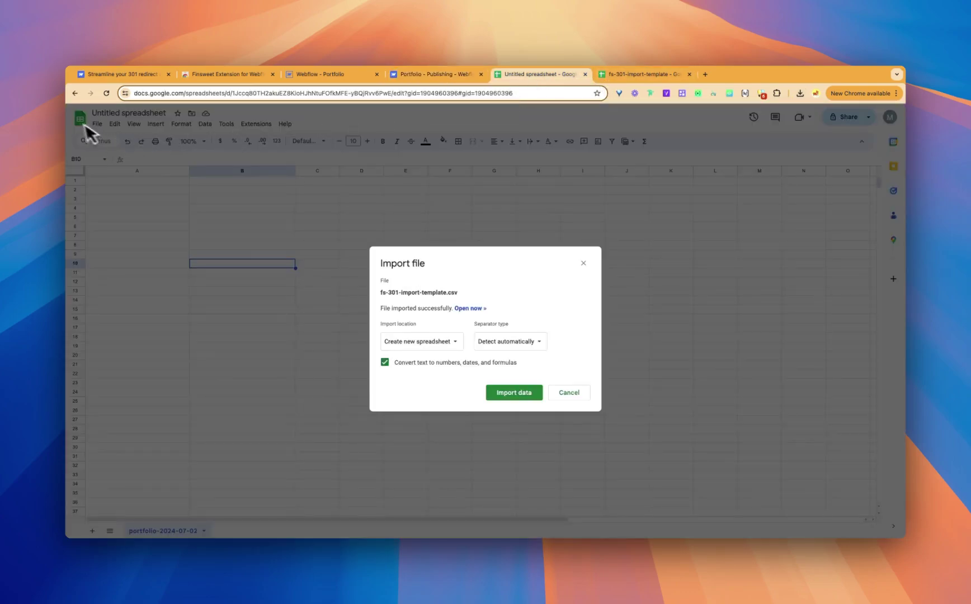
left_click(583, 263)
left_click(98, 124)
left_click(133, 167)
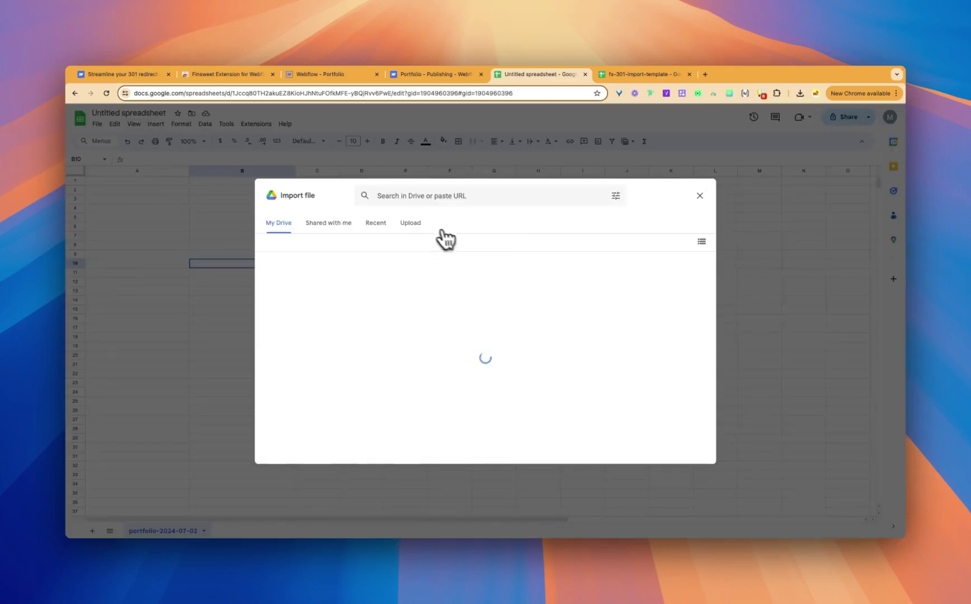
left_click(413, 224)
left_click(484, 380)
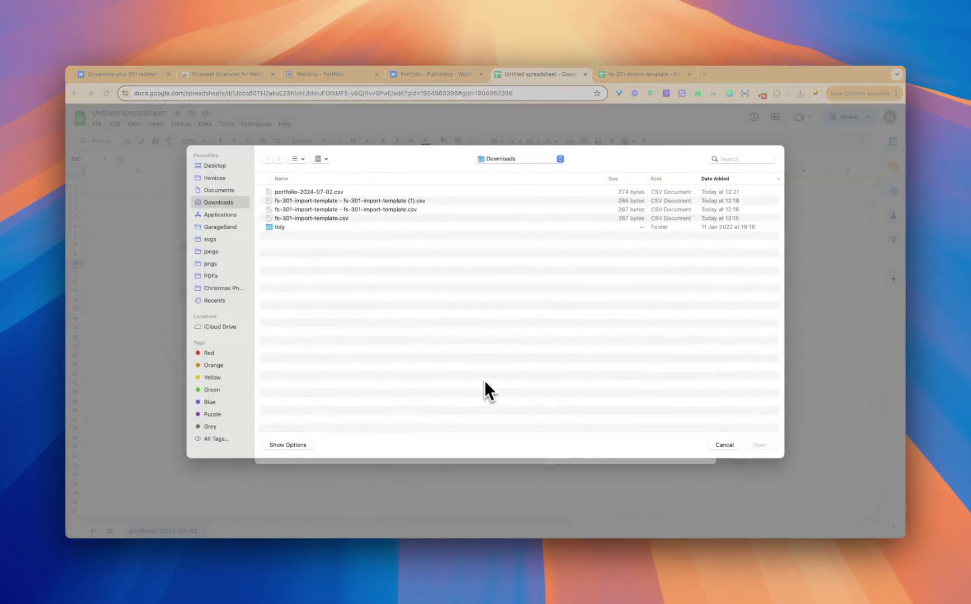
left_click(326, 193)
double_click(324, 193)
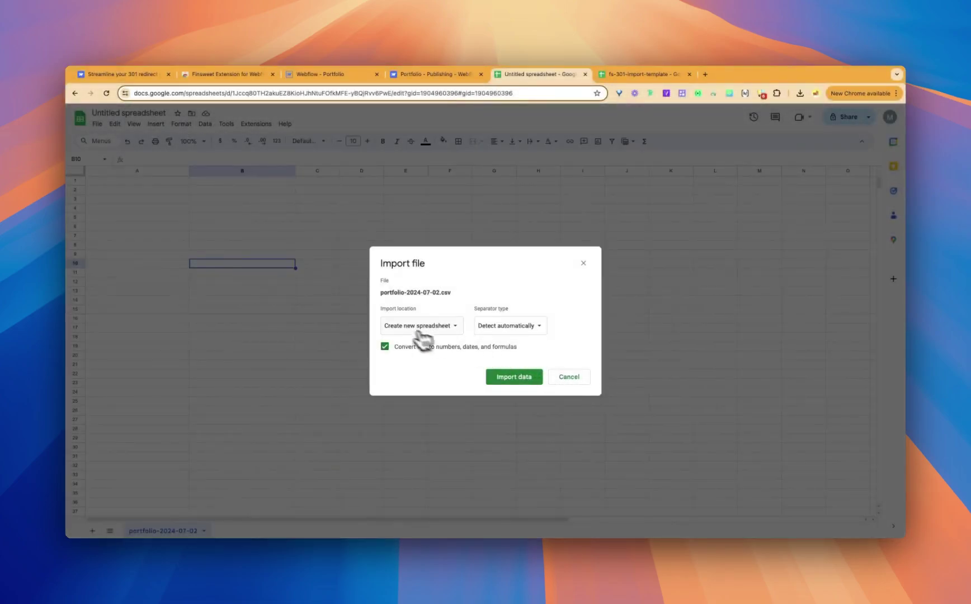
left_click(407, 329)
left_click(419, 325)
left_click(504, 379)
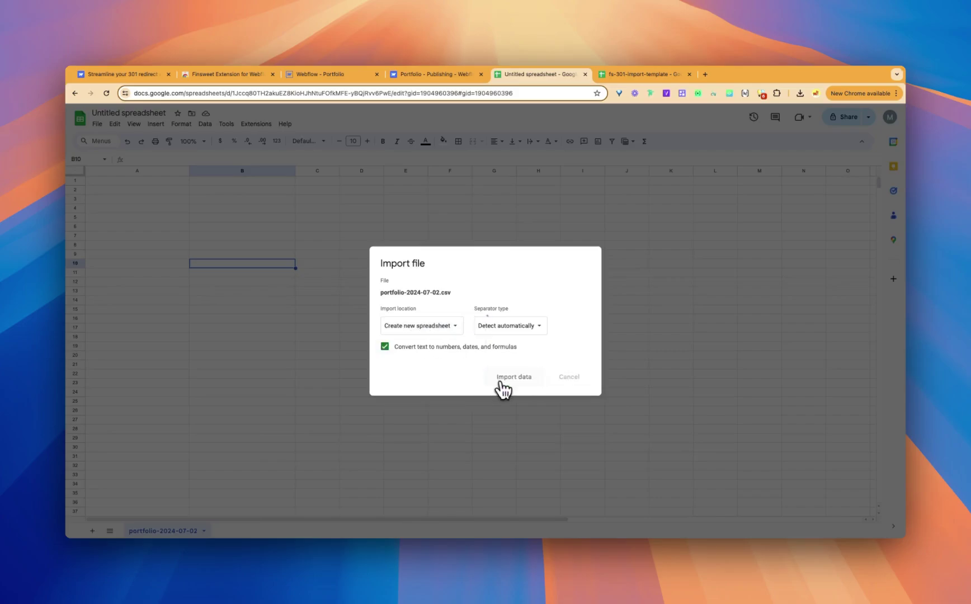
Open the imported sheet and copy A2 into A12, editing it to /old-path-1
left_click(468, 309)
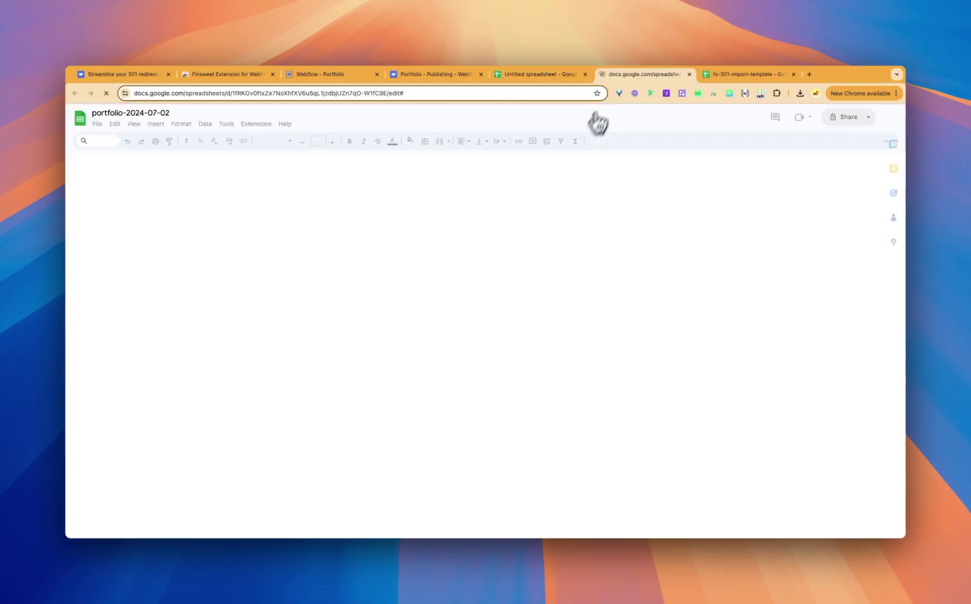
left_click_drag(120, 192, 152, 273)
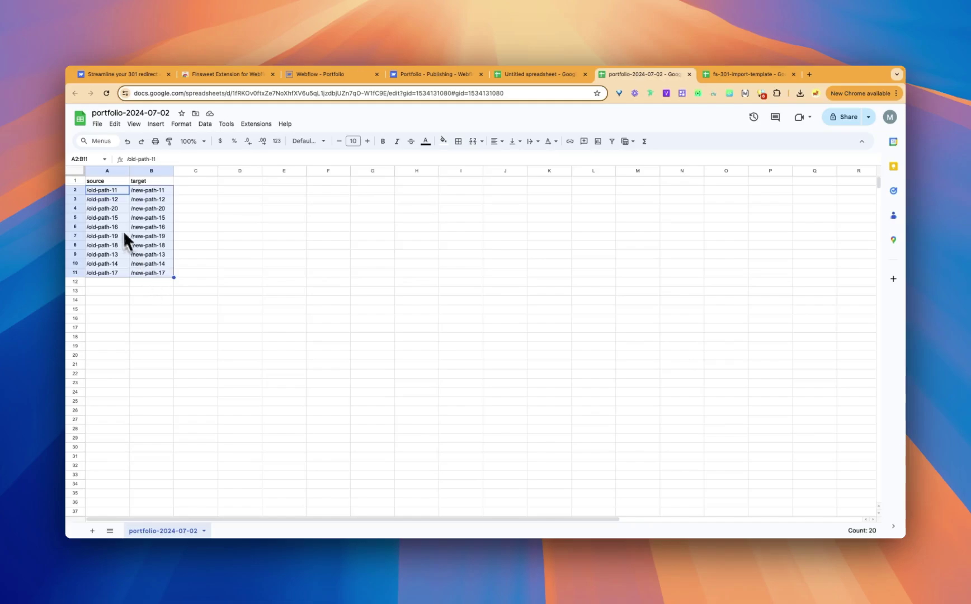
left_click(114, 192)
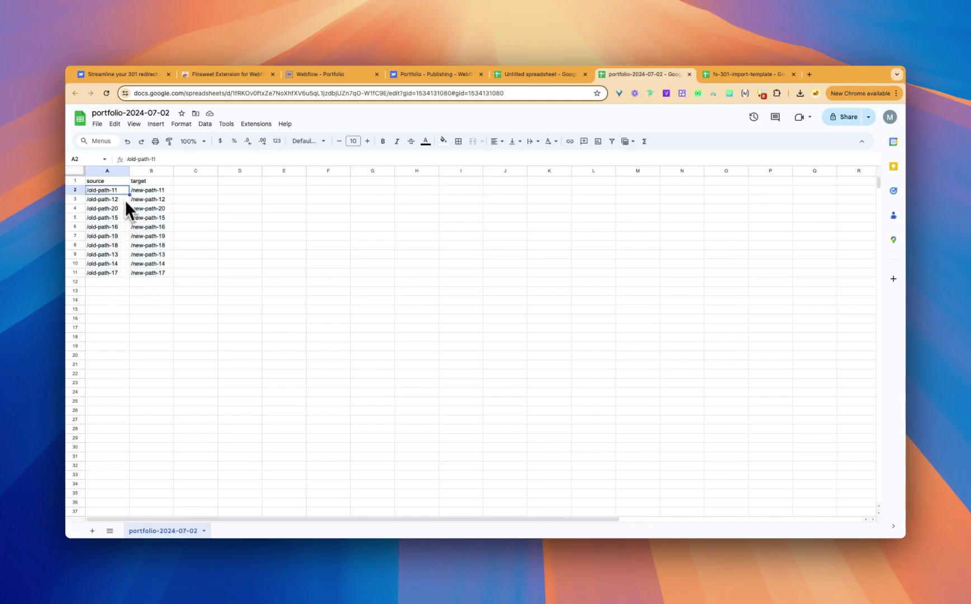
key("super+c")
left_click(110, 281)
key("super+v")
double_click(123, 284)
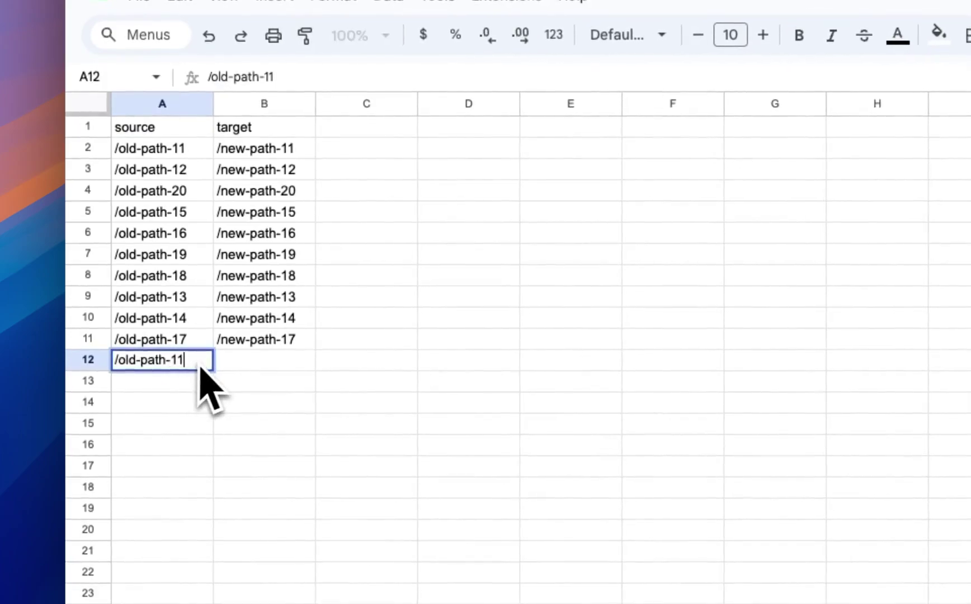
key("BackSpace")
type("0")
key("Return")
left_click(193, 364)
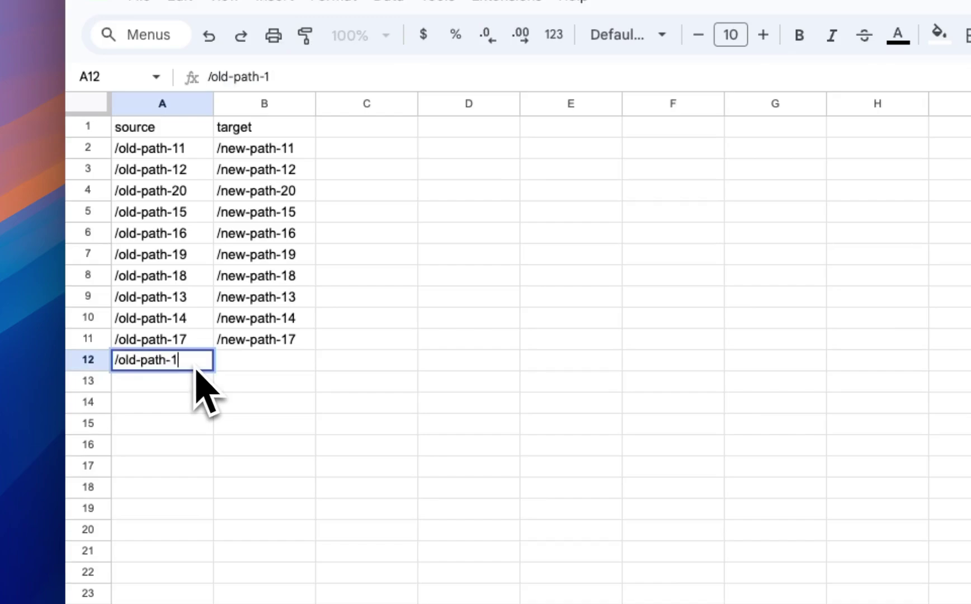
key("Return")
Copy B2 into B12 and trim it to /new-path-1
left_click(247, 148)
key("super+c")
left_click(236, 359)
key("super+v")
key("Return")
key("BackSpace")
key("Return")
Fill the A12:B12 pair down to create paths 1 through 10
left_click(169, 366)
left_click_drag(174, 370, 301, 527)
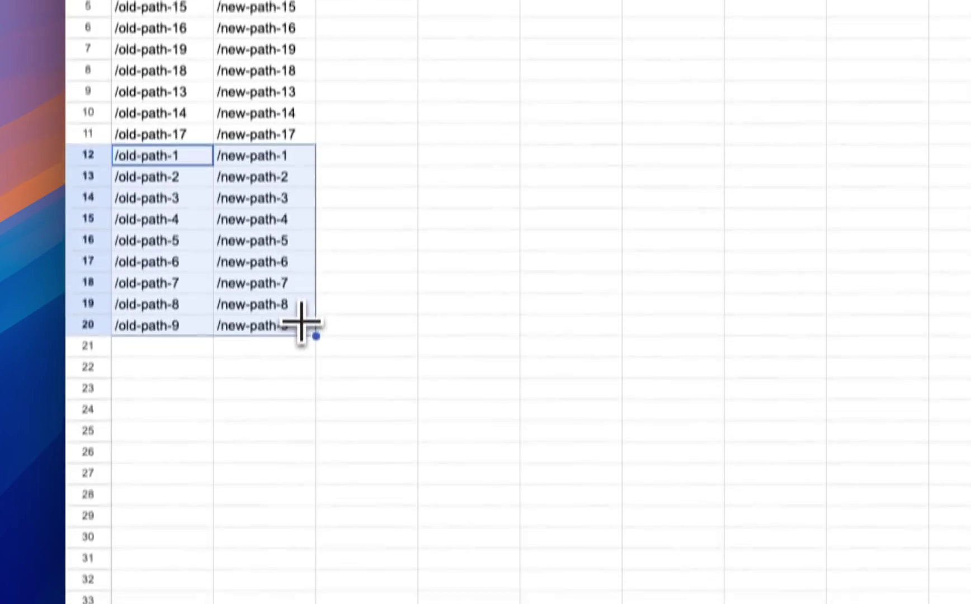
left_click_drag(316, 335, 312, 349)
left_click(201, 362)
left_click(99, 105)
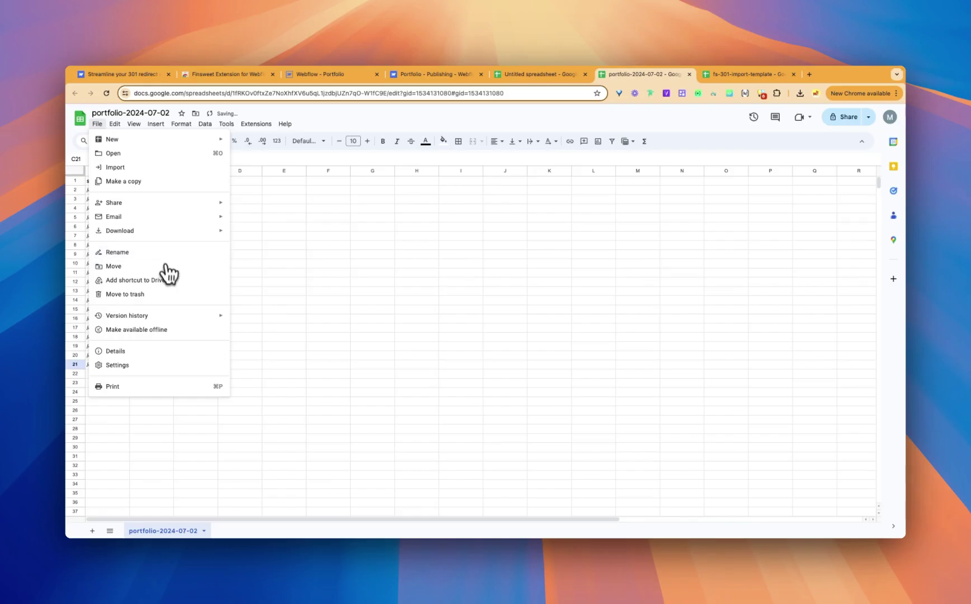
mouse_move(163, 238)
left_click(280, 284)
Add the /about to /about-us redirect in row 22
left_click(115, 374)
type("/about")
key("Tab")
type("/about-us")
key("Return")
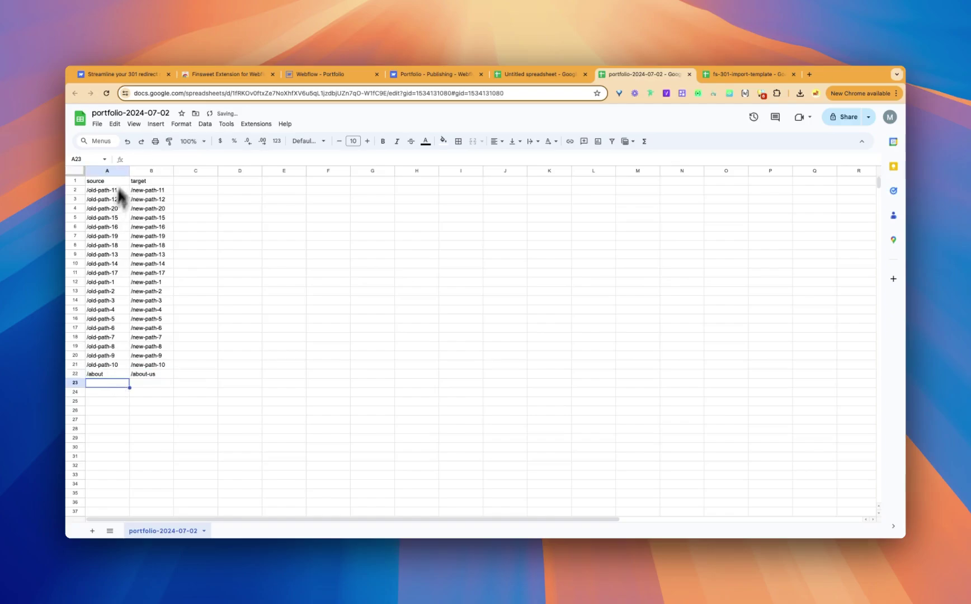
Download the edited sheet as a CSV file
left_click(98, 124)
mouse_move(165, 235)
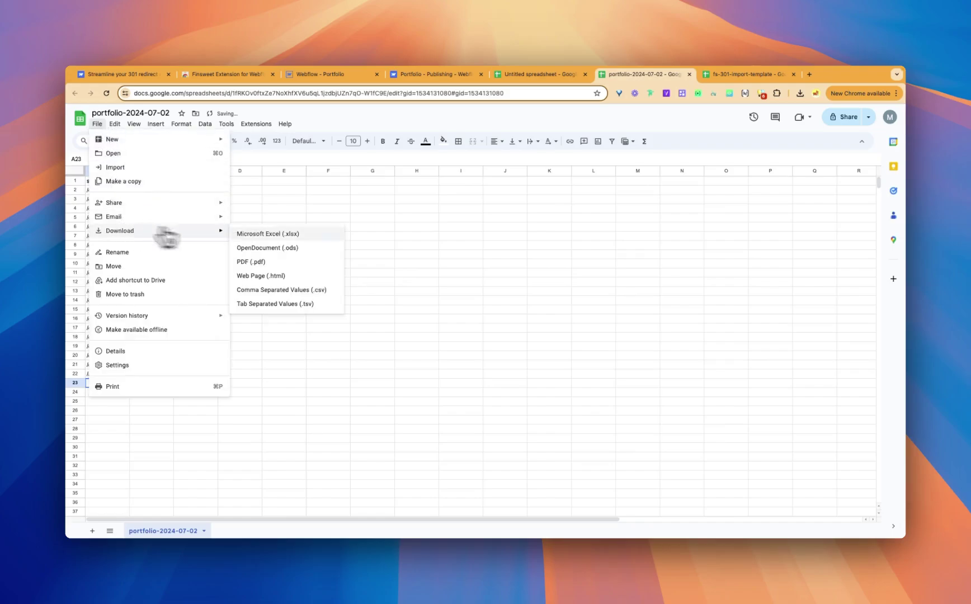
left_click(302, 291)
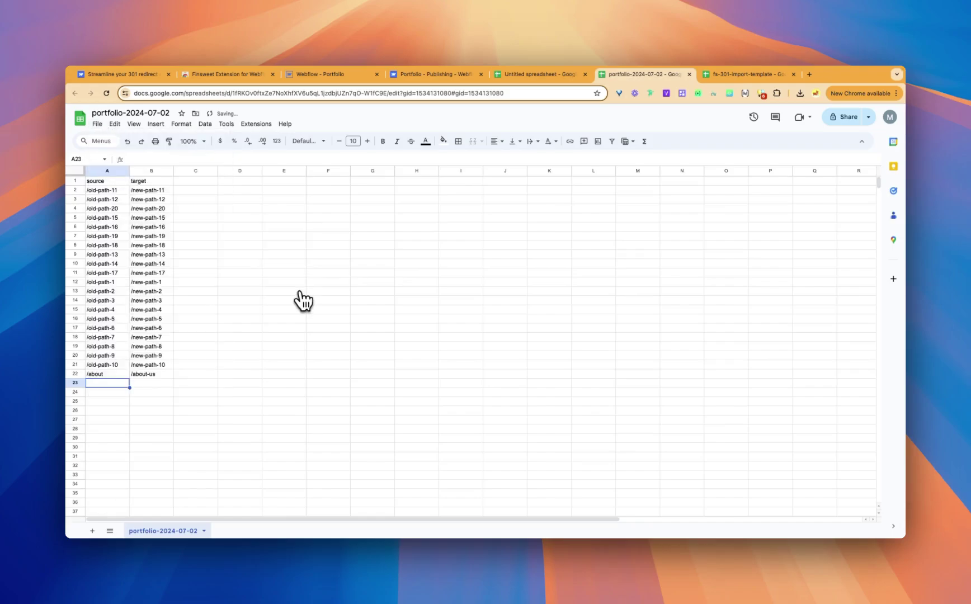
In Webflow, import the newest CSV overwriting existing redirects; the import fails
left_click(449, 79)
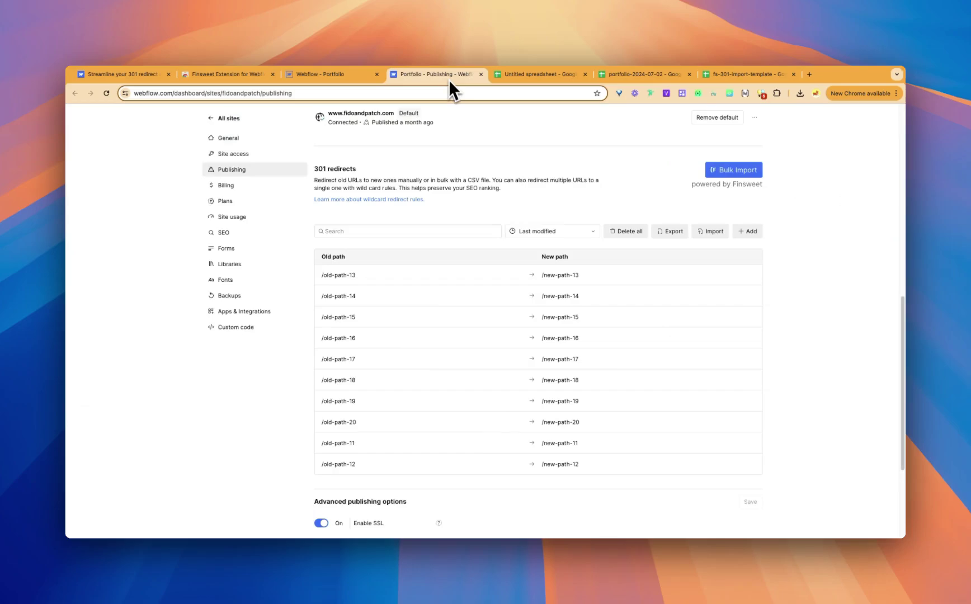
left_click(710, 233)
double_click(321, 190)
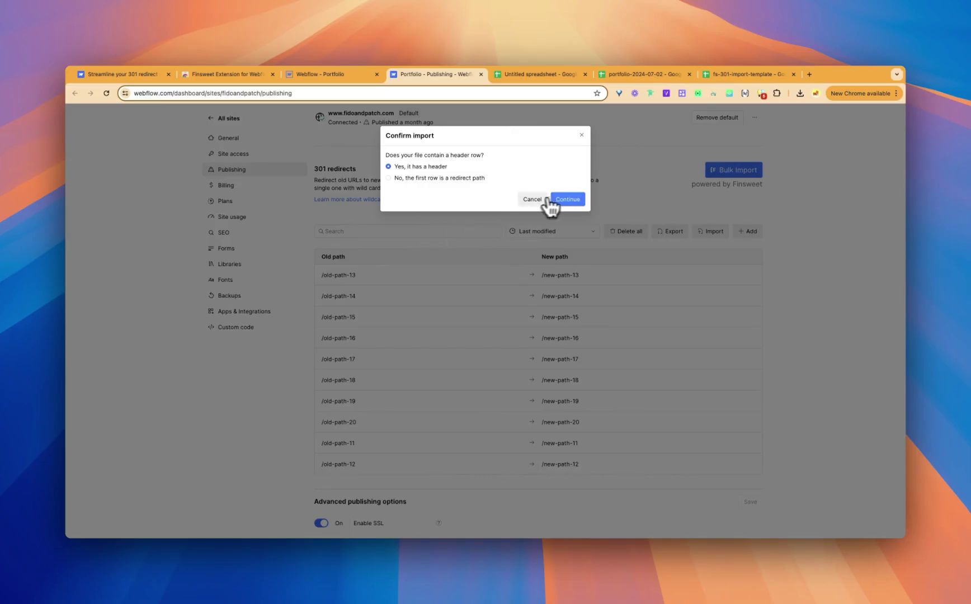
left_click(551, 201)
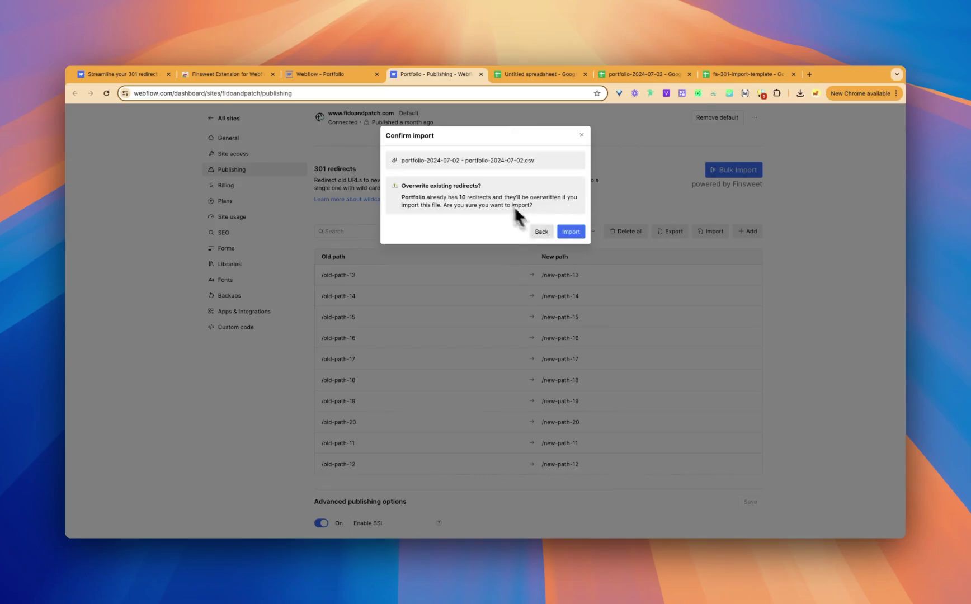
left_click(572, 231)
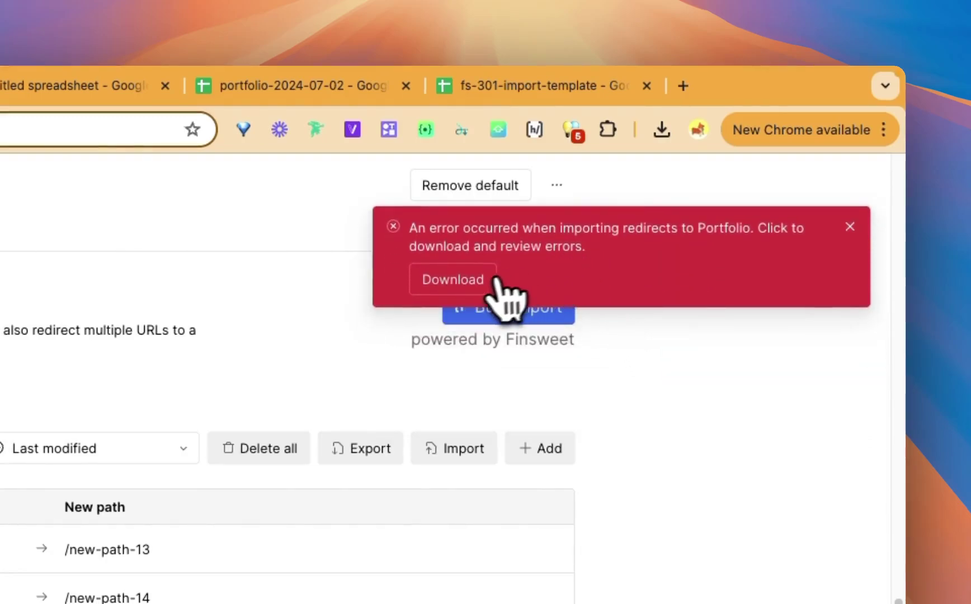
Download the error report and import portfolio-errors-2024-07-02.csv as a new spreadsheet, then open it
left_click(475, 281)
left_click(84, 85)
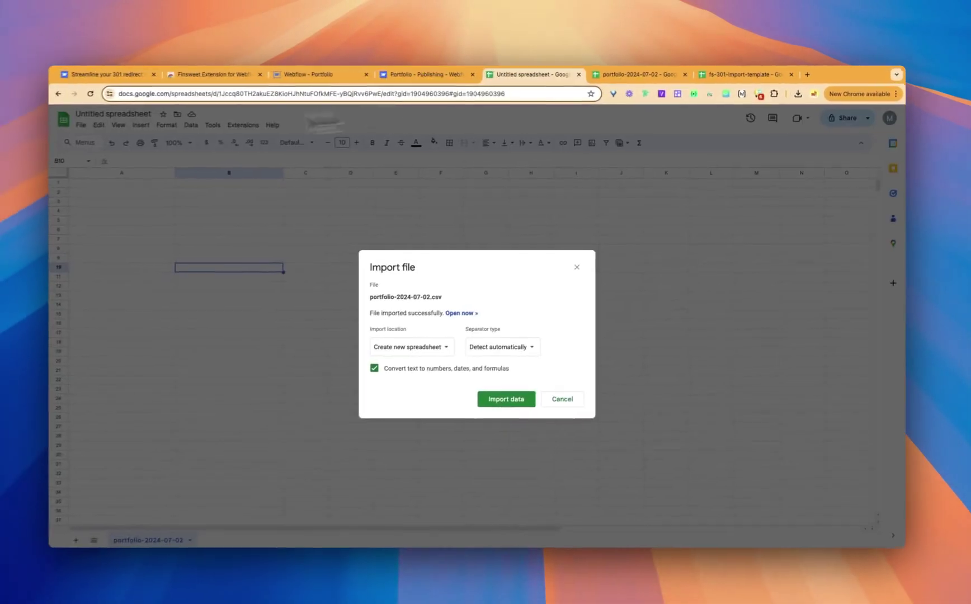
left_click(571, 261)
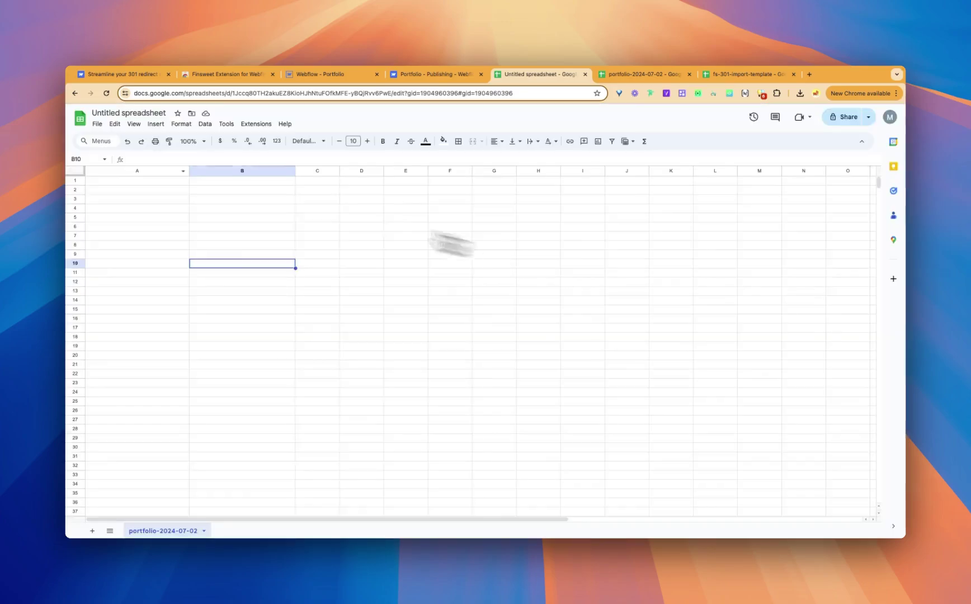
left_click(97, 124)
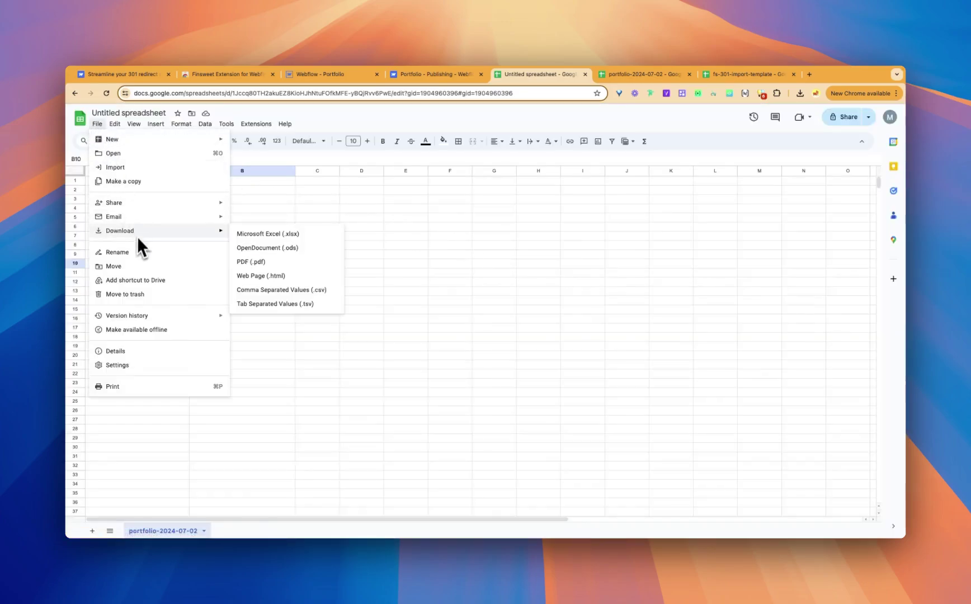
left_click(134, 167)
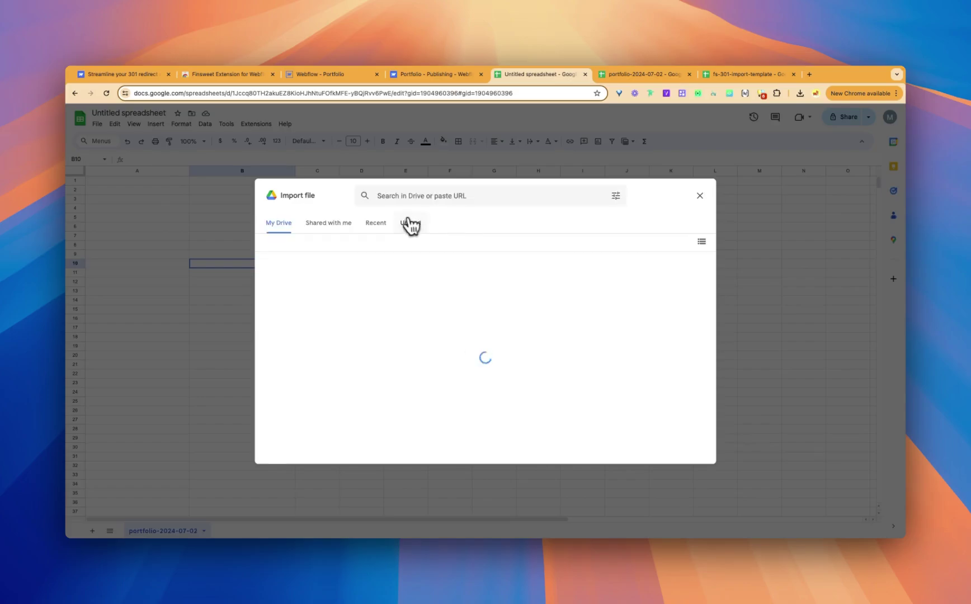
left_click(410, 223)
left_click(481, 379)
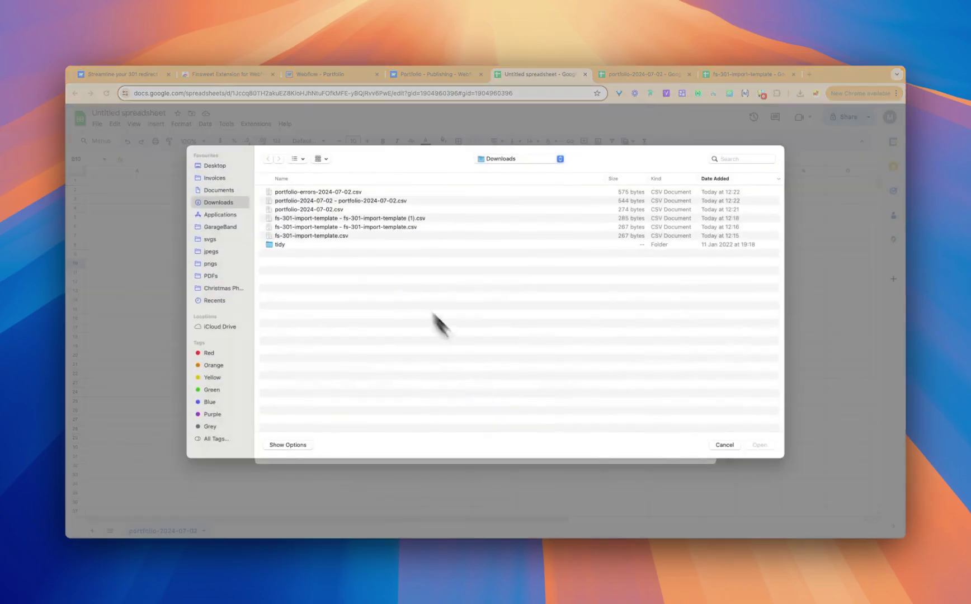
double_click(340, 193)
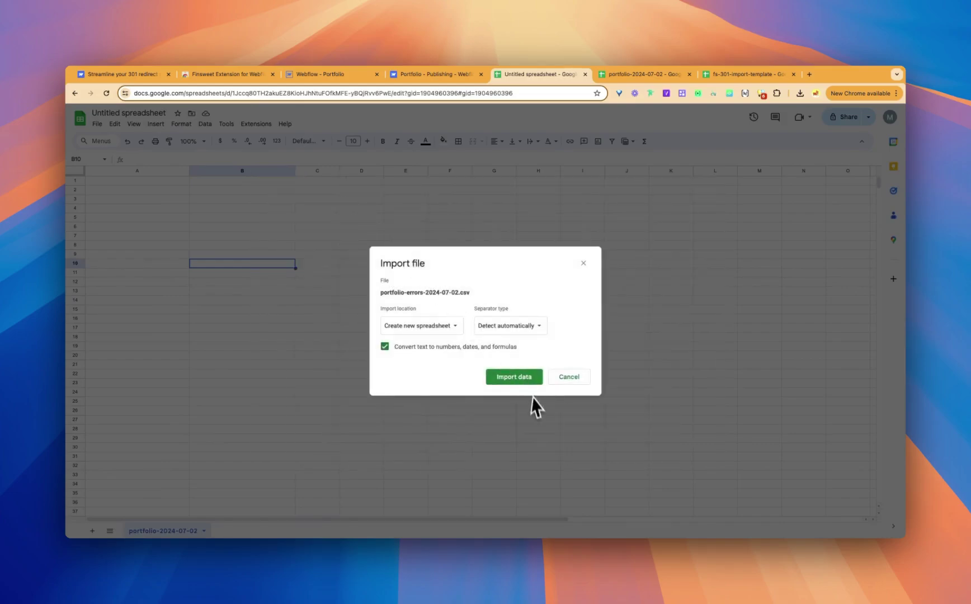
left_click(518, 381)
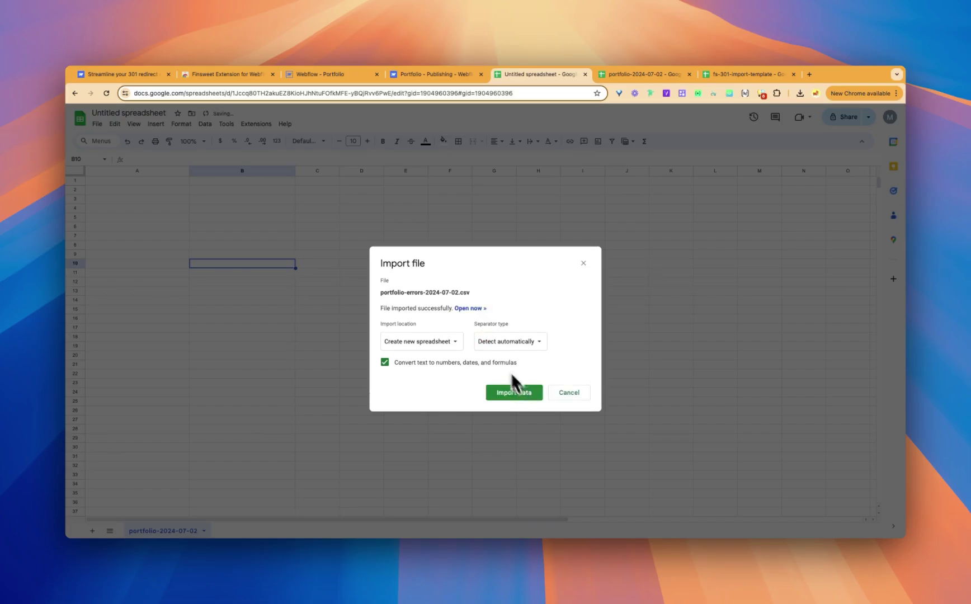
left_click(470, 308)
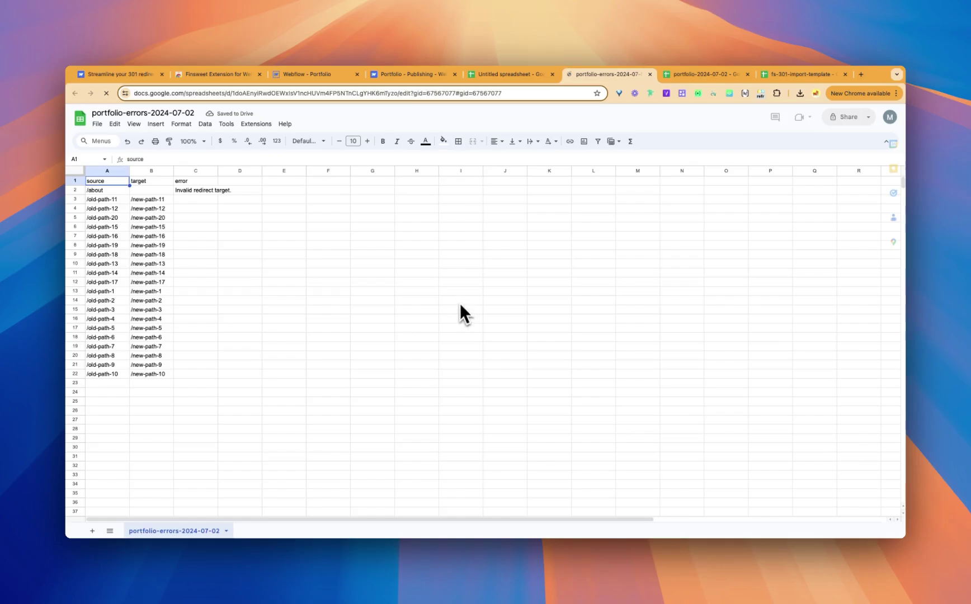
Delete the /about error note in C2, verify B22's /about-us in the original sheet, return
left_click(153, 194)
left_click(191, 193)
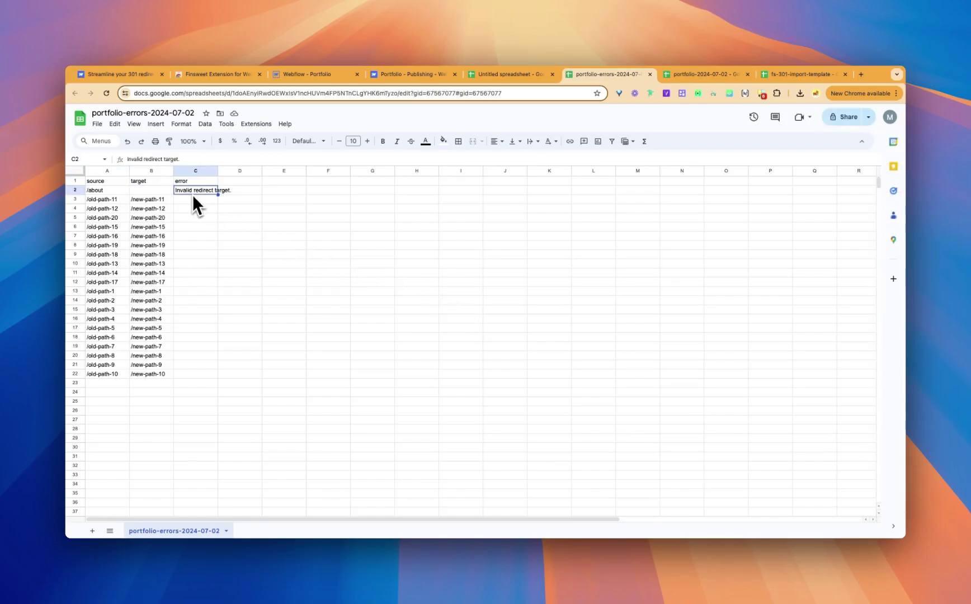
key("Delete")
left_click(687, 77)
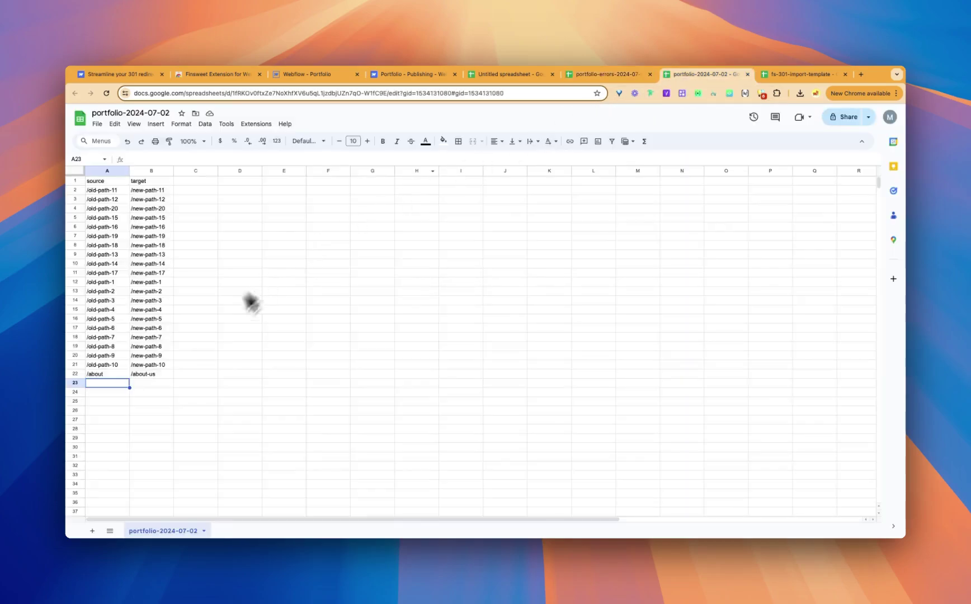
left_click(153, 377)
double_click(151, 376)
left_click(626, 77)
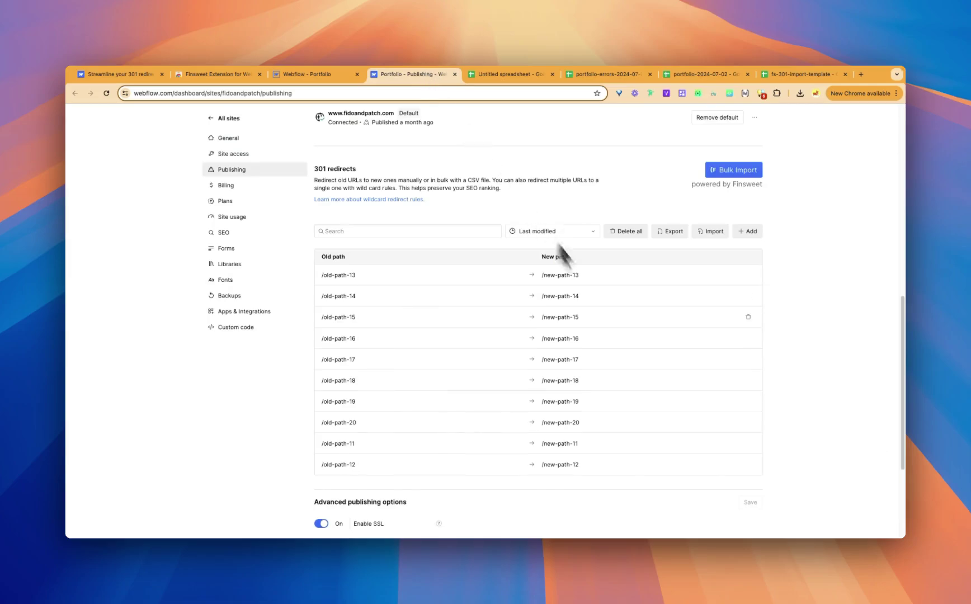
scroll(456, 338, "down", 4)
scroll(456, 338, "up", 8)
scroll(456, 338, "down", 4)
scroll(456, 338, "up", 4)
scroll(456, 342, "down", 2)
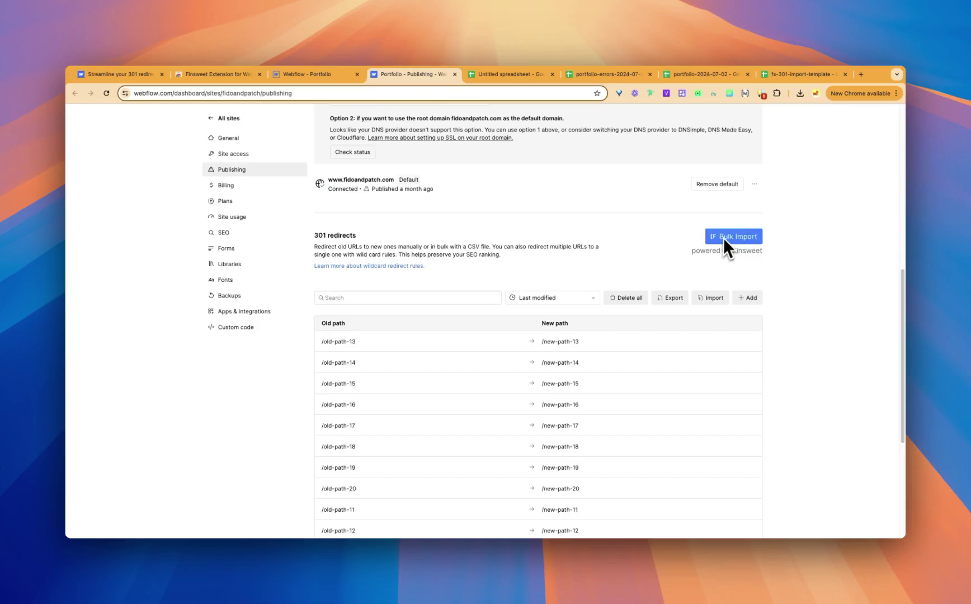
scroll(710, 232, "down", 1)
scroll(695, 226, "down", 1)
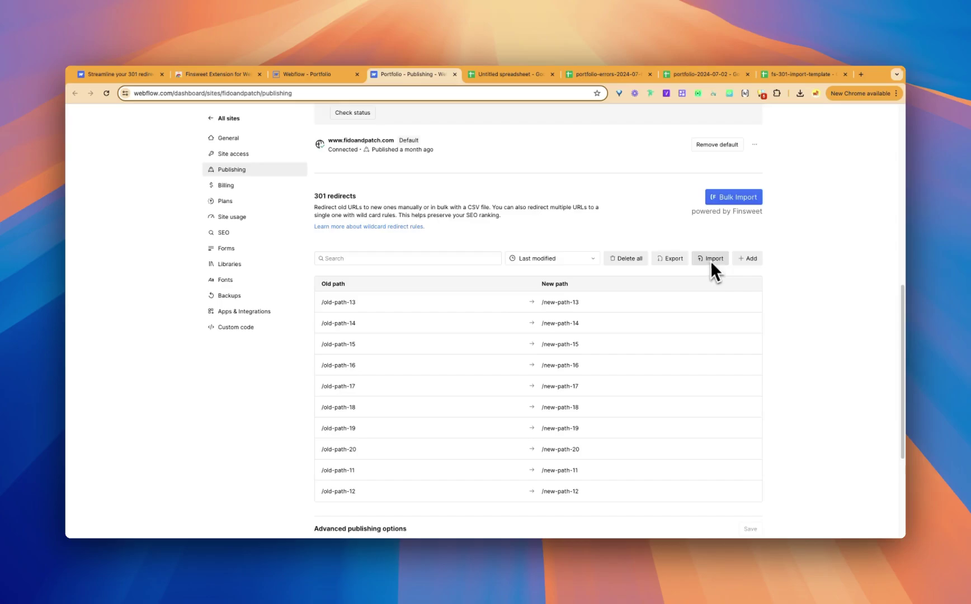
scroll(713, 259, "down", 1)
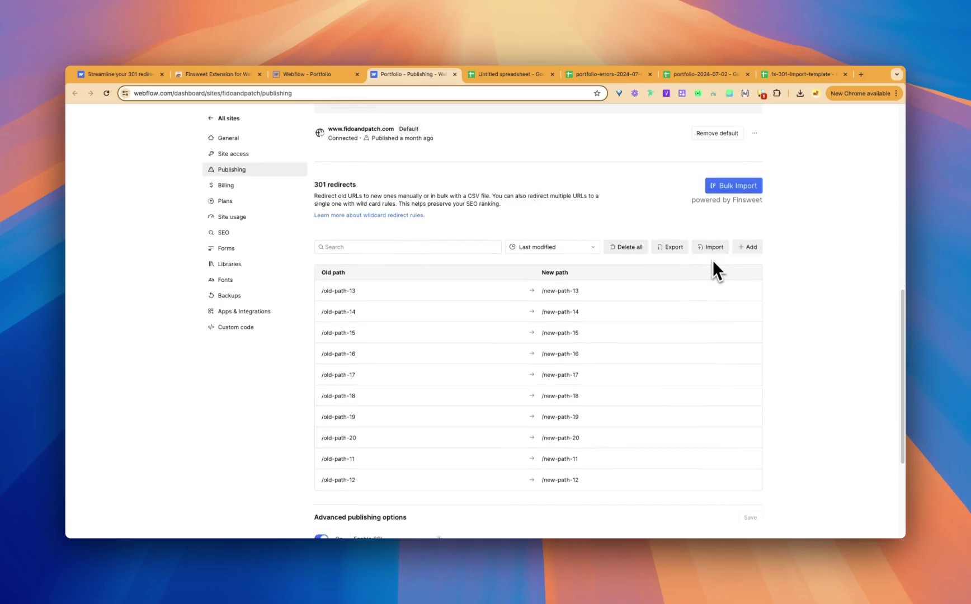
scroll(714, 259, "up", 1)
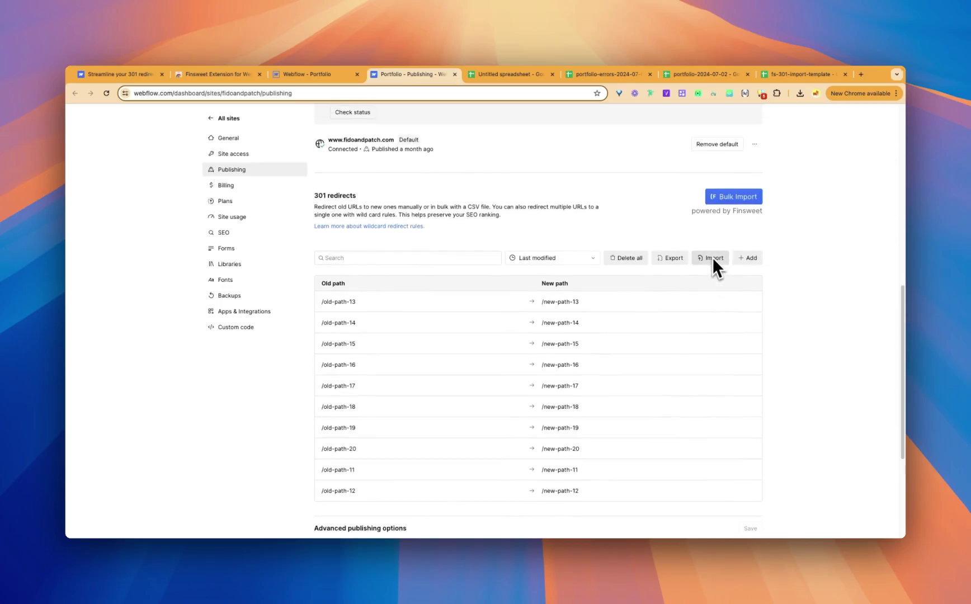
scroll(713, 258, "down", 2)
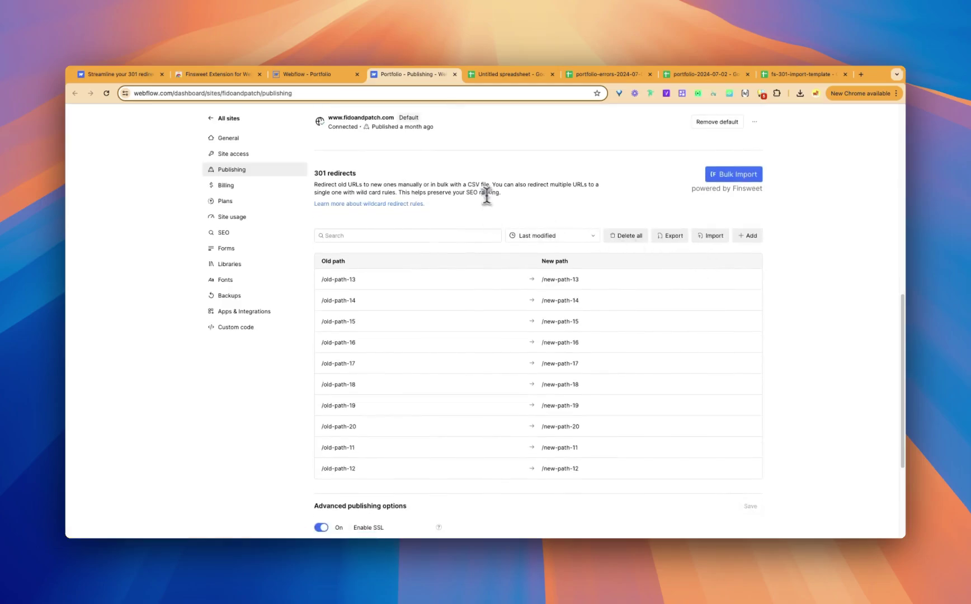
double_click(456, 185)
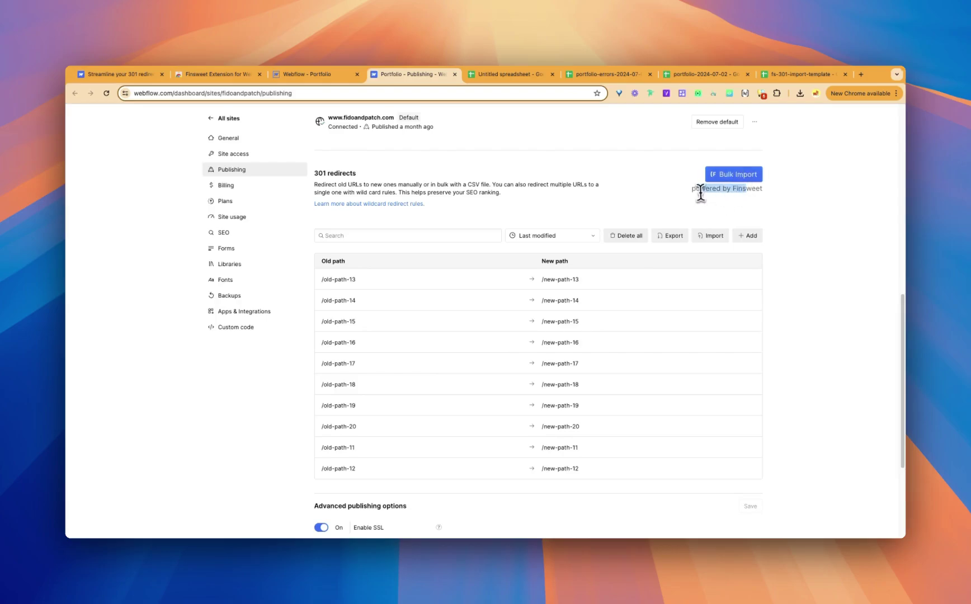
left_click_drag(699, 189, 724, 189)
scroll(649, 204, "down", 3)
scroll(644, 206, "up", 3)
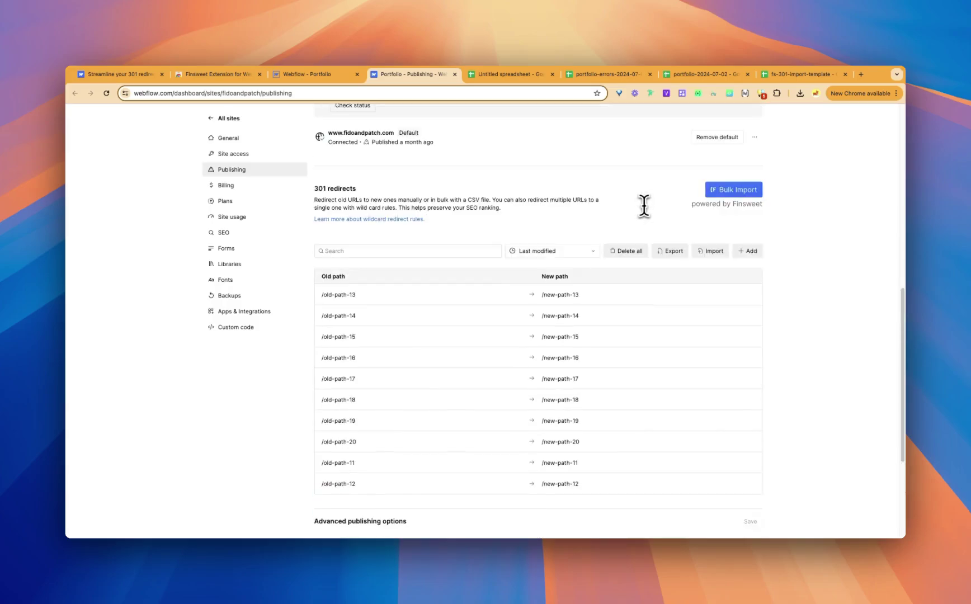
scroll(656, 261, "down", 1)
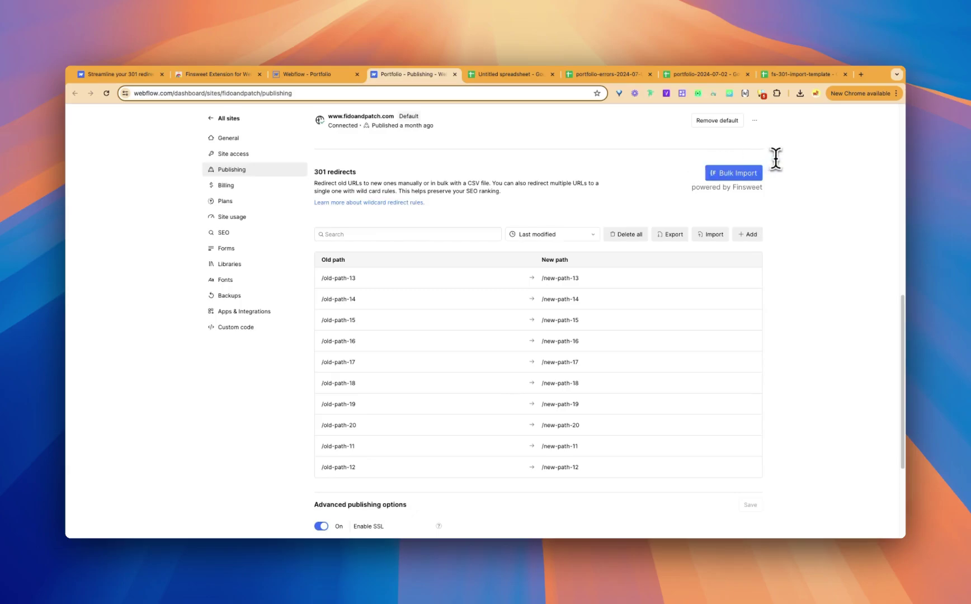
scroll(580, 199, "down", 5)
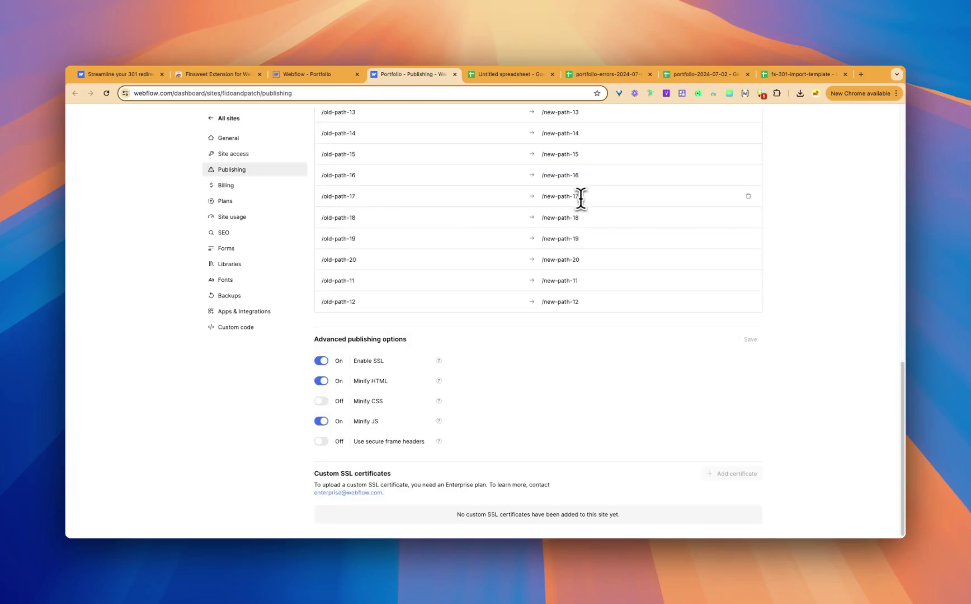
scroll(579, 198, "up", 6)
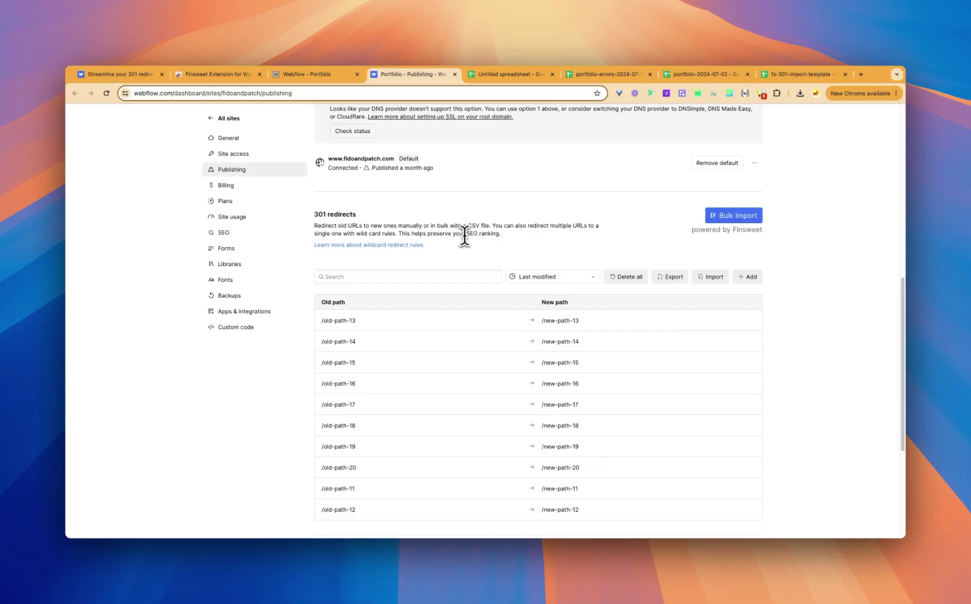
left_click_drag(461, 234, 443, 224)
left_click(440, 226)
mouse_move(440, 225)
left_mouse_down()
mouse_move(439, 238)
mouse_move(440, 229)
mouse_move(428, 241)
mouse_move(430, 232)
left_mouse_up()
left_click(431, 225)
left_click(429, 231)
scroll(427, 231, "down", 4)
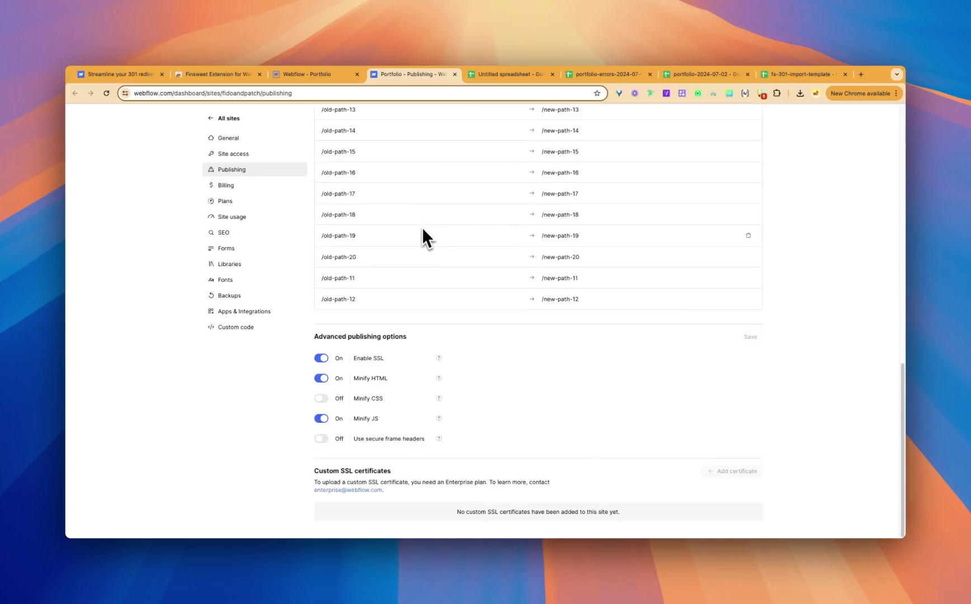
scroll(423, 230, "up", 6)
scroll(449, 282, "down", 3)
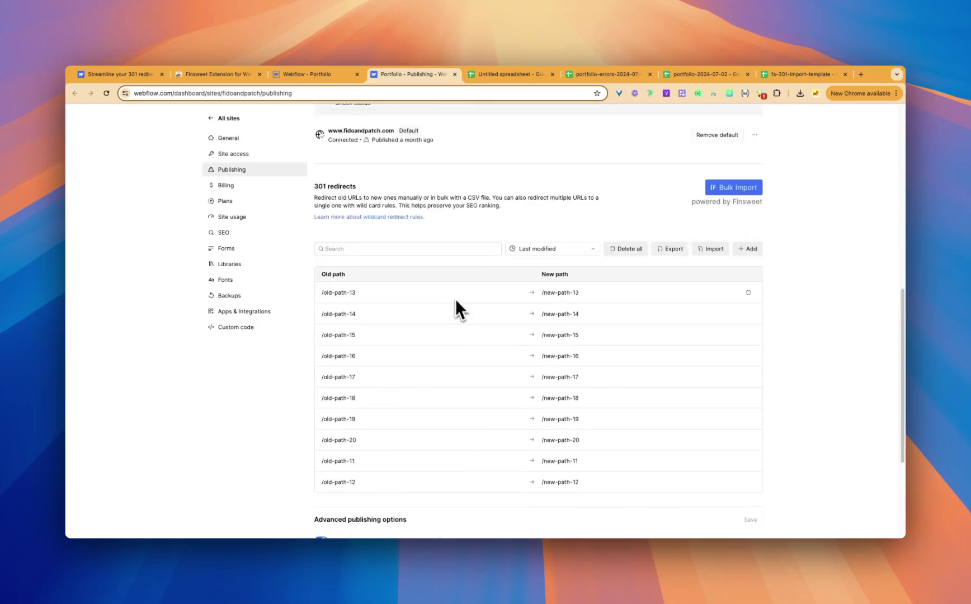
left_click_drag(499, 207, 485, 187)
left_click(497, 200)
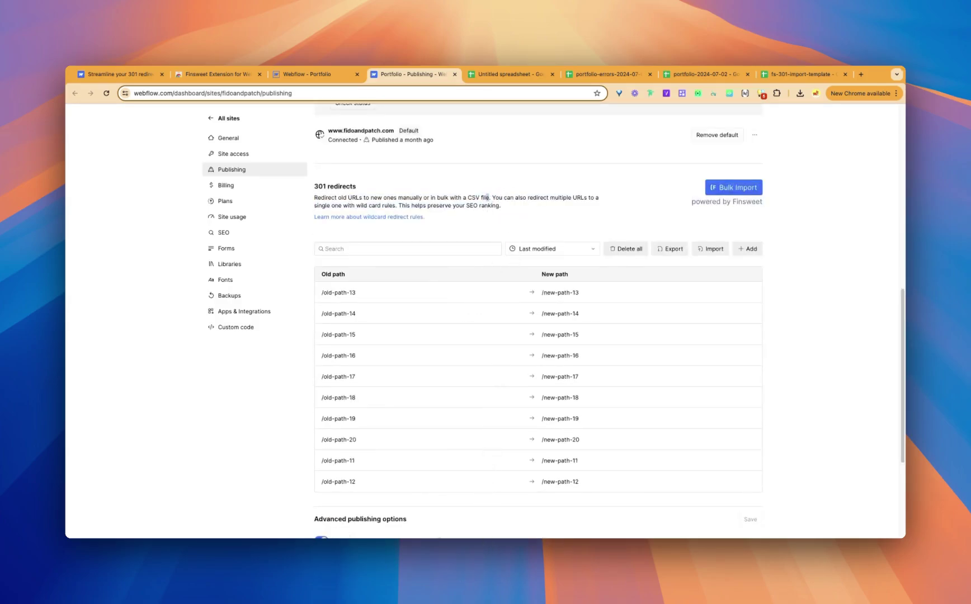